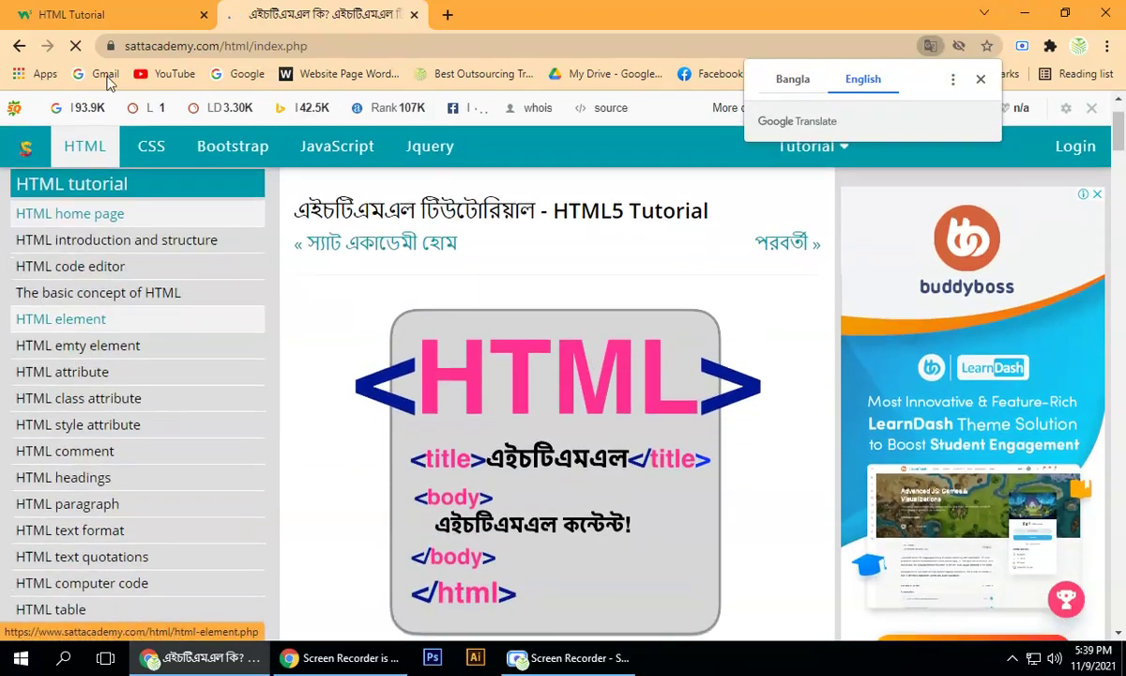
Look over the SAT Academy HTML tutorial home page and the HTML Tutorial page open beside it
{"action": "left_click", "coordinate": [85, 14]}
{"action": "scroll", "coordinate": [47, 563], "scroll_direction": "down", "scroll_amount": 3}
{"action": "scroll", "coordinate": [47, 563], "scroll_direction": "up", "scroll_amount": 3}
{"action": "left_click", "coordinate": [317, 14]}
{"action": "scroll", "coordinate": [80, 427], "scroll_direction": "down", "scroll_amount": 1}
{"action": "scroll", "coordinate": [79, 427], "scroll_direction": "down", "scroll_amount": 5}
{"action": "scroll", "coordinate": [80, 422], "scroll_direction": "up", "scroll_amount": 7}
{"action": "scroll", "coordinate": [80, 419], "scroll_direction": "down", "scroll_amount": 4}
{"action": "scroll", "coordinate": [518, 450], "scroll_direction": "down", "scroll_amount": 2}
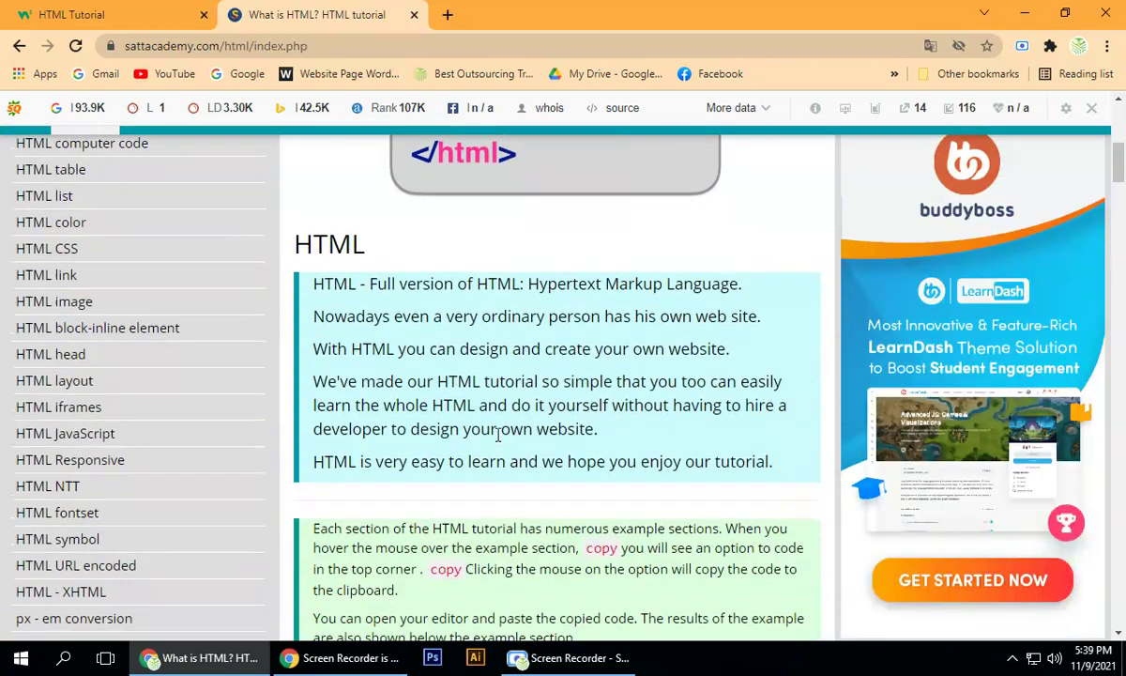
{"action": "scroll", "coordinate": [254, 309], "scroll_direction": "up", "scroll_amount": 6}
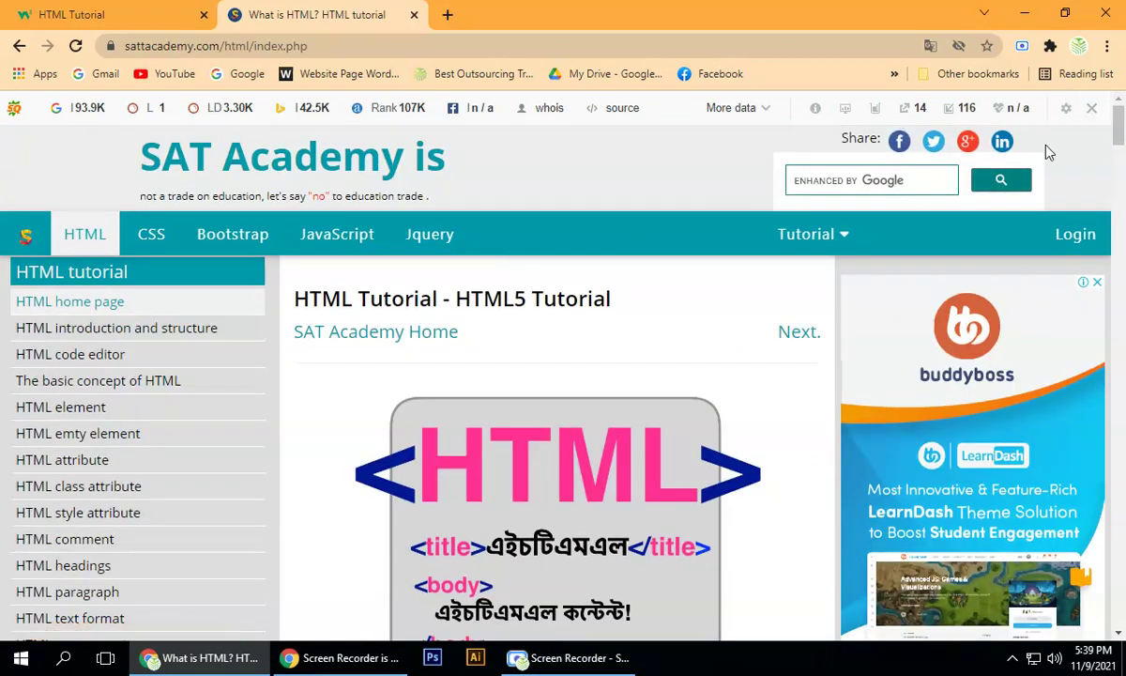
{"action": "left_click", "coordinate": [75, 313]}
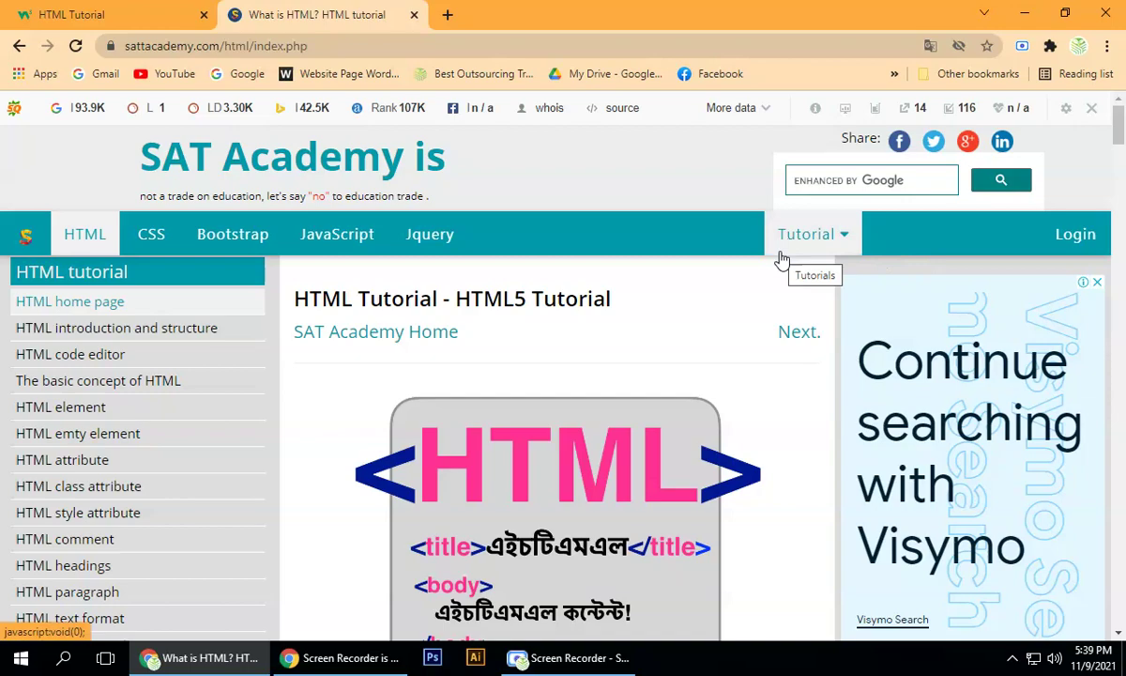
Examine the HTML tutorial's introduction, example code, "What is HTML?" section and the diagram of the HTML page structure
{"action": "scroll", "coordinate": [774, 300], "scroll_direction": "down", "scroll_amount": 5}
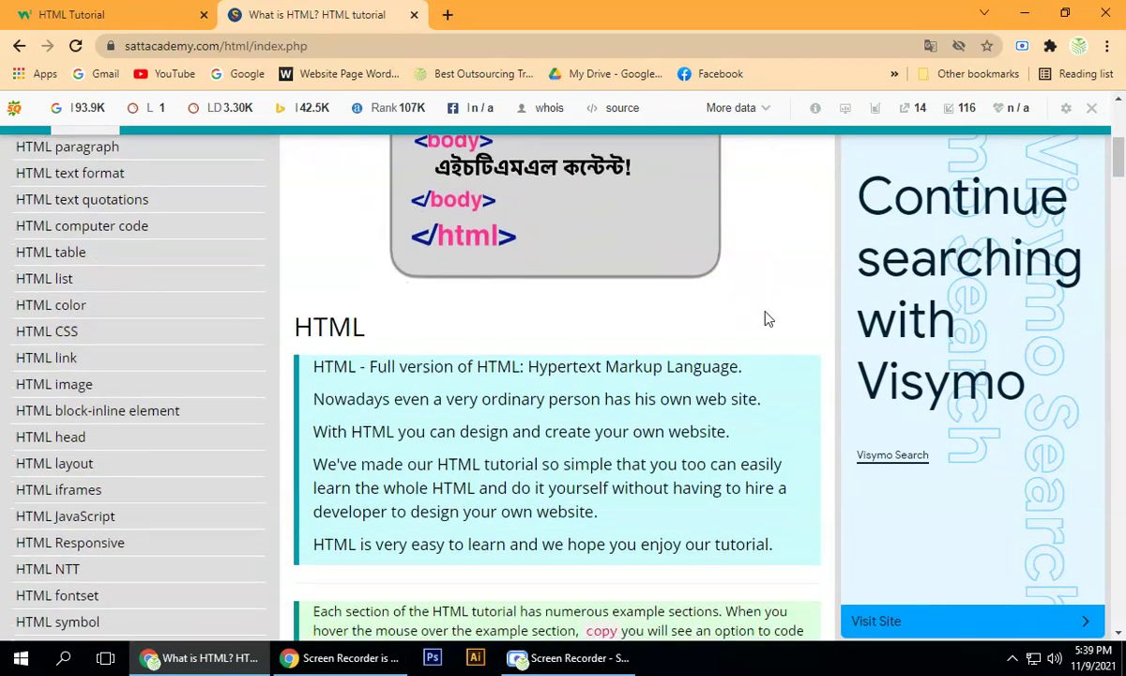
{"action": "scroll", "coordinate": [765, 319], "scroll_direction": "down", "scroll_amount": 8}
{"action": "scroll", "coordinate": [523, 385], "scroll_direction": "up", "scroll_amount": 3}
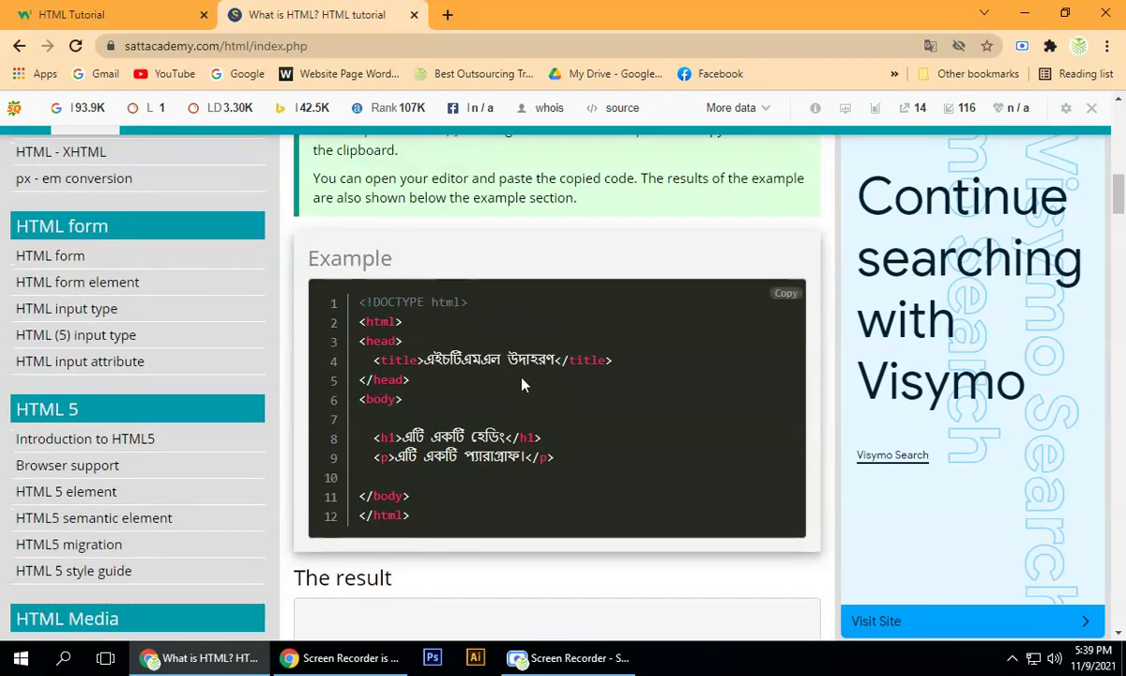
{"action": "scroll", "coordinate": [520, 376], "scroll_direction": "down", "scroll_amount": 2}
{"action": "scroll", "coordinate": [538, 344], "scroll_direction": "up", "scroll_amount": 6}
{"action": "scroll", "coordinate": [538, 345], "scroll_direction": "down", "scroll_amount": 14}
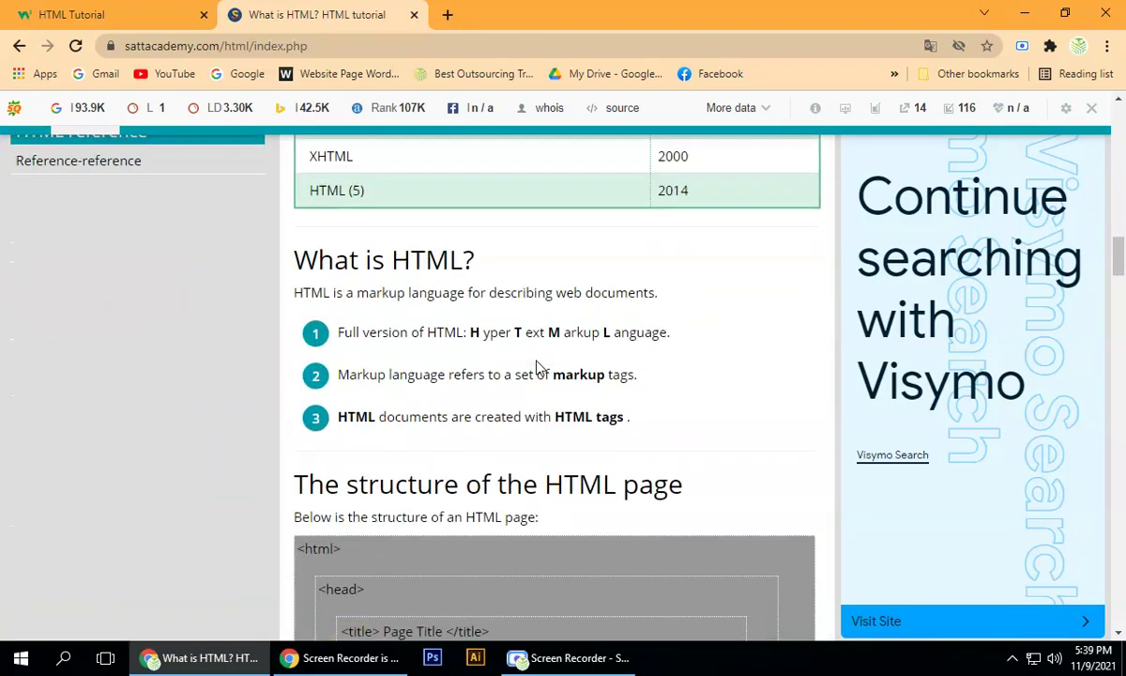
{"action": "scroll", "coordinate": [538, 366], "scroll_direction": "down", "scroll_amount": 4}
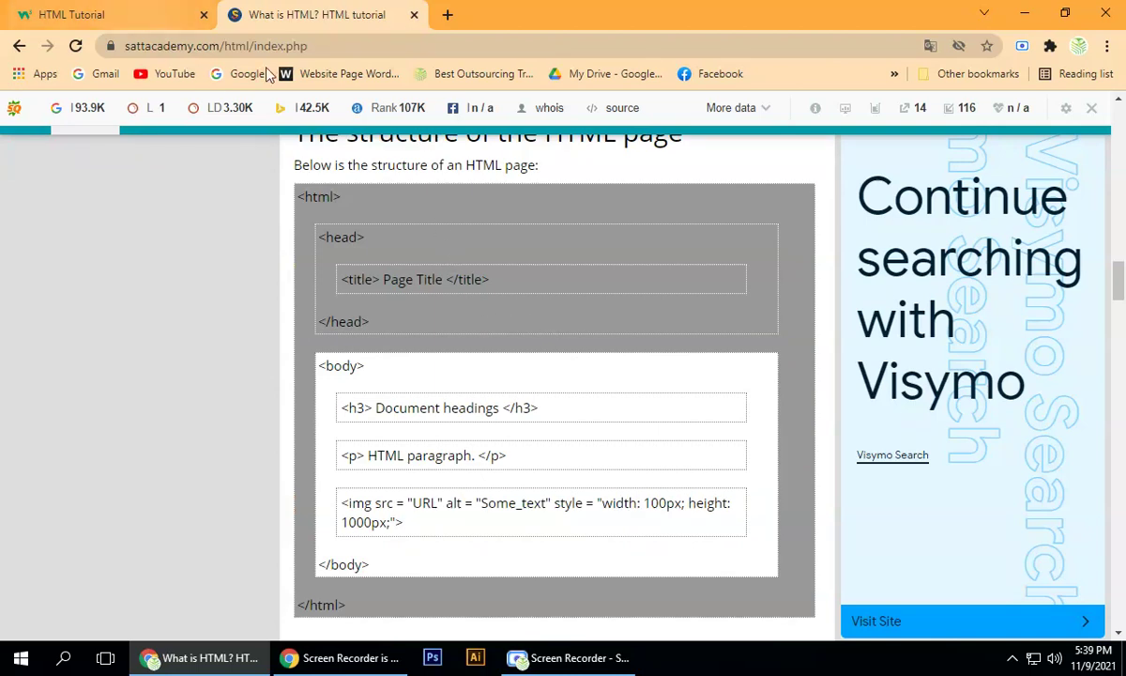
{"action": "left_click", "coordinate": [355, 49]}
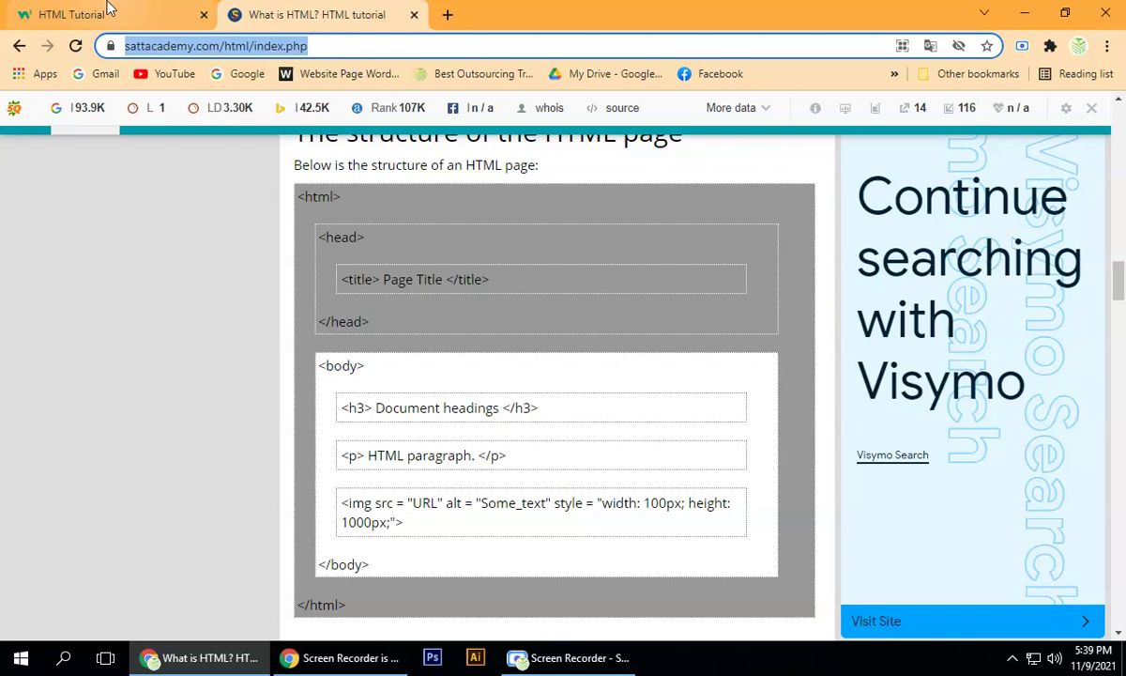
{"action": "left_click", "coordinate": [64, 656]}
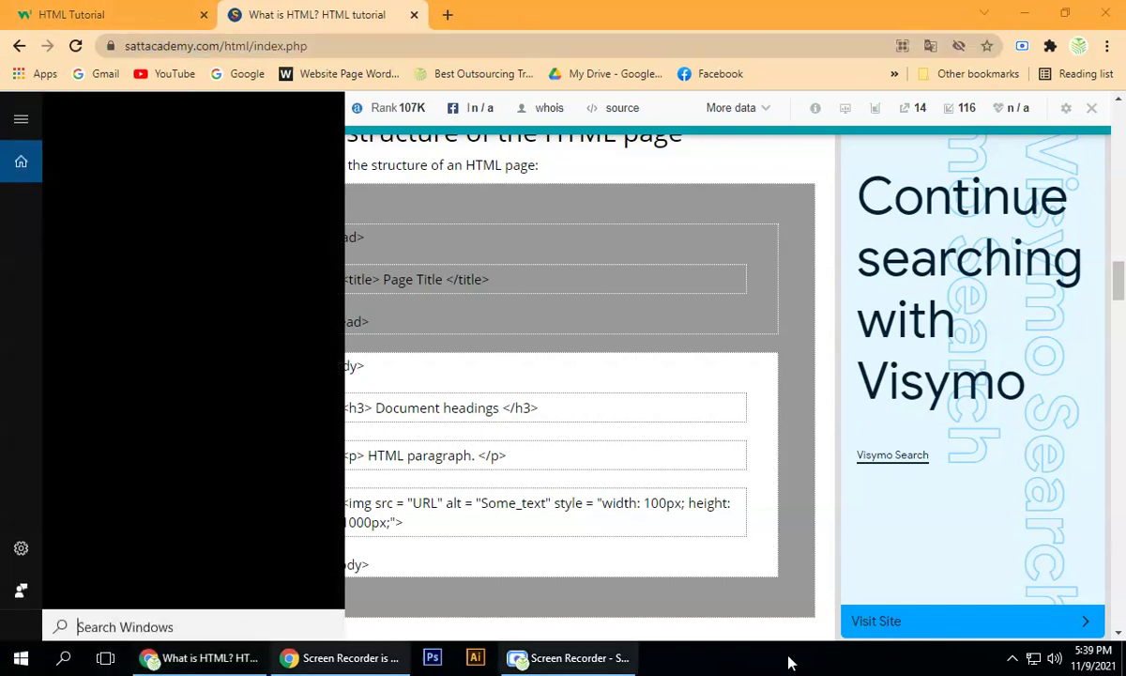
{"action": "left_click", "coordinate": [704, 657]}
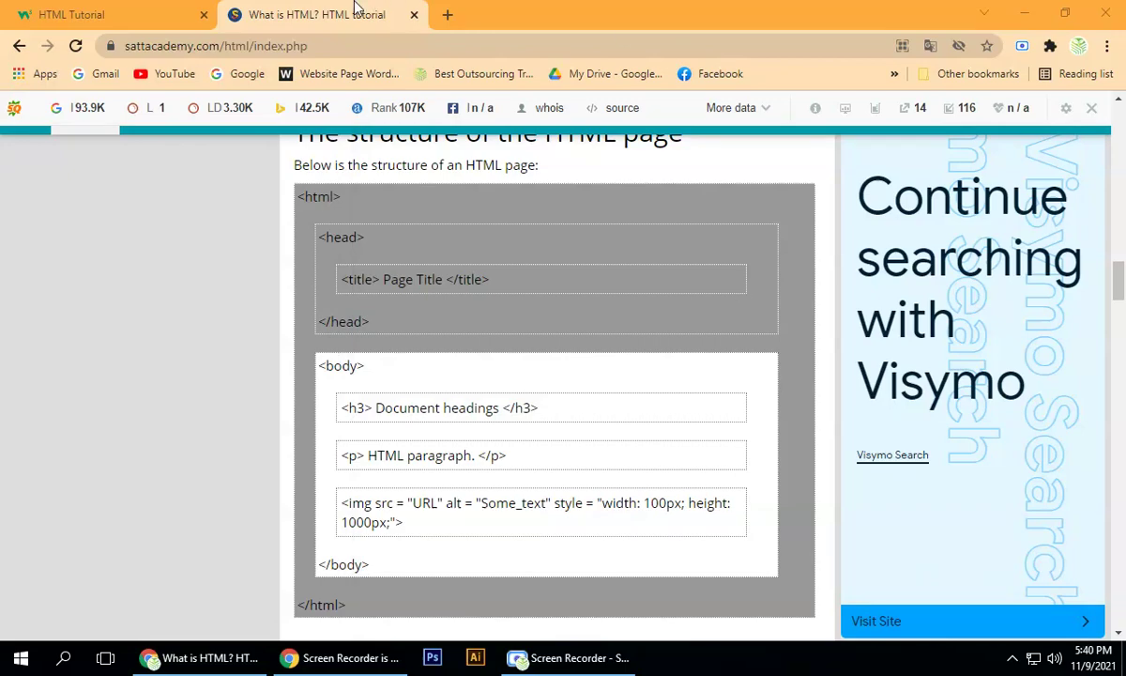
{"action": "scroll", "coordinate": [563, 400], "scroll_direction": "up", "scroll_amount": 20}
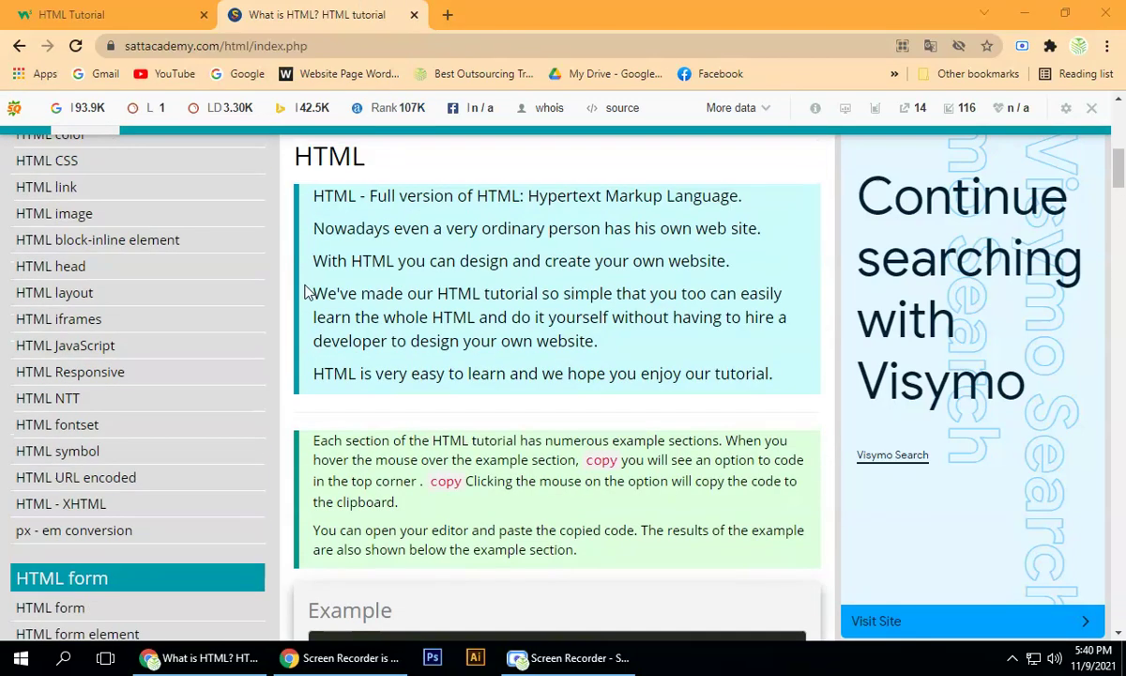
{"action": "scroll", "coordinate": [516, 303], "scroll_direction": "up", "scroll_amount": 3}
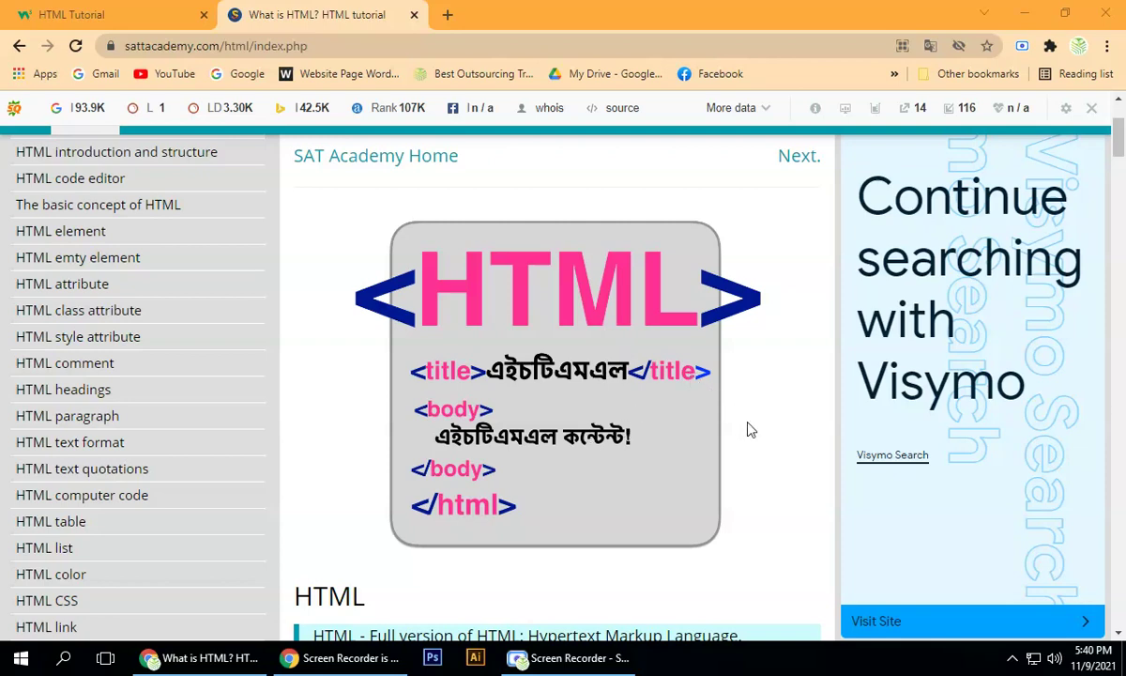
{"action": "left_click", "coordinate": [566, 668]}
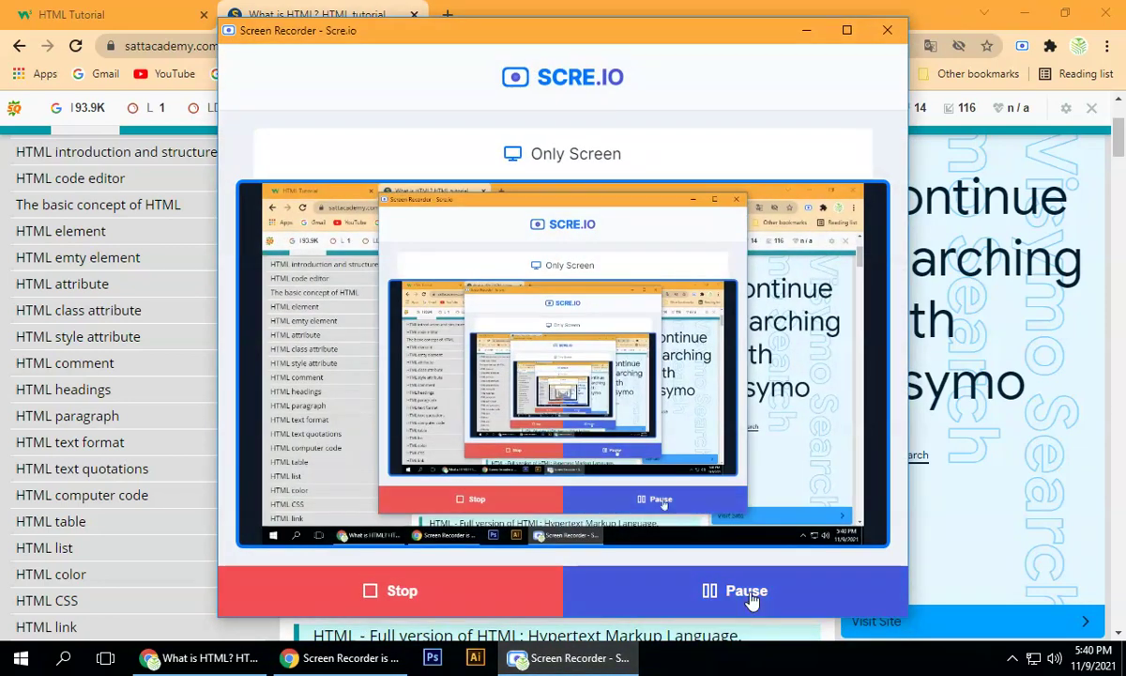
{"action": "left_click", "coordinate": [800, 34]}
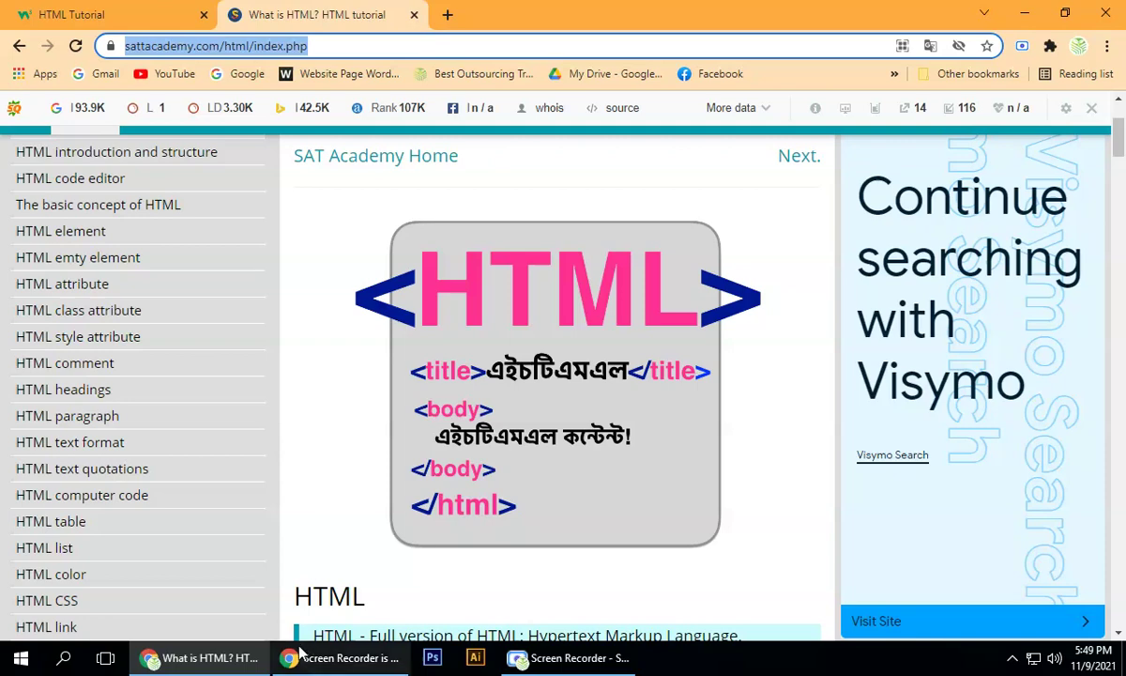
Switch to File Explorer and open the trainer's personal folder on Local Disk (D:)
{"action": "left_click", "coordinate": [1025, 13]}
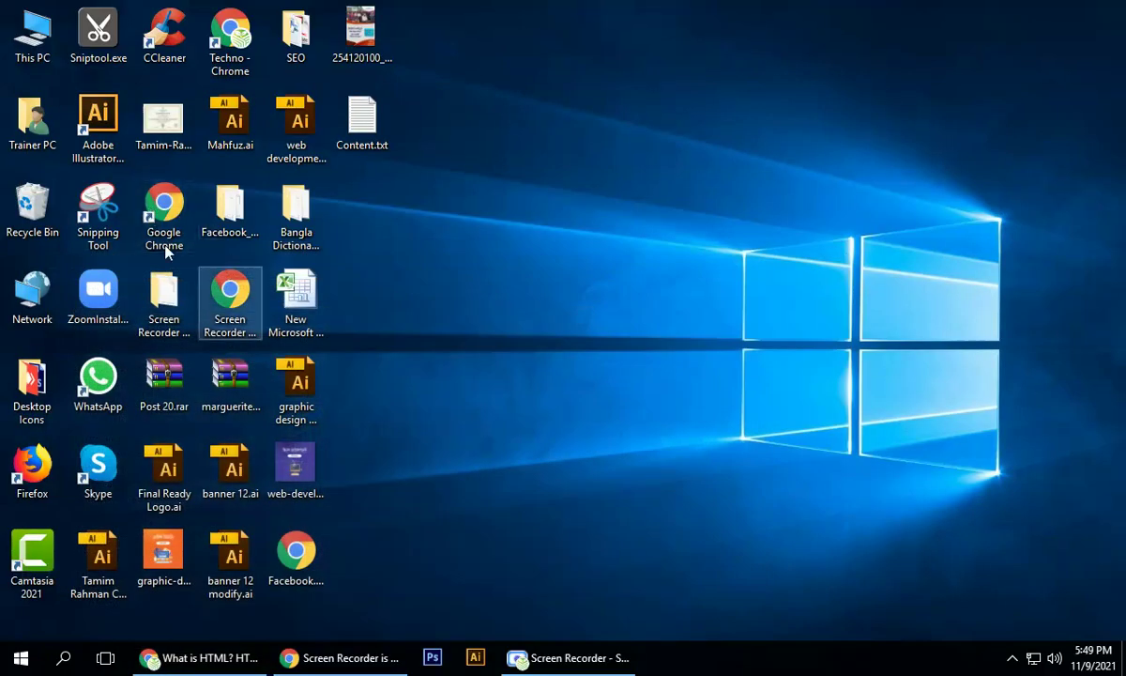
{"action": "double_click", "coordinate": [32, 33]}
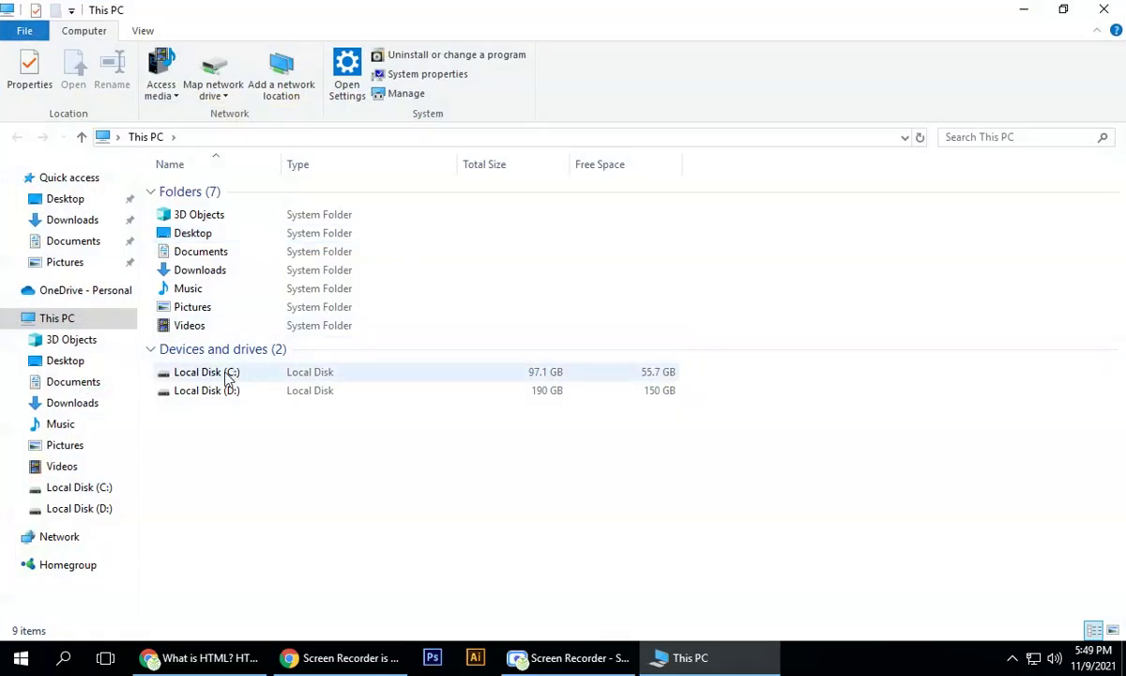
{"action": "left_click", "coordinate": [214, 392]}
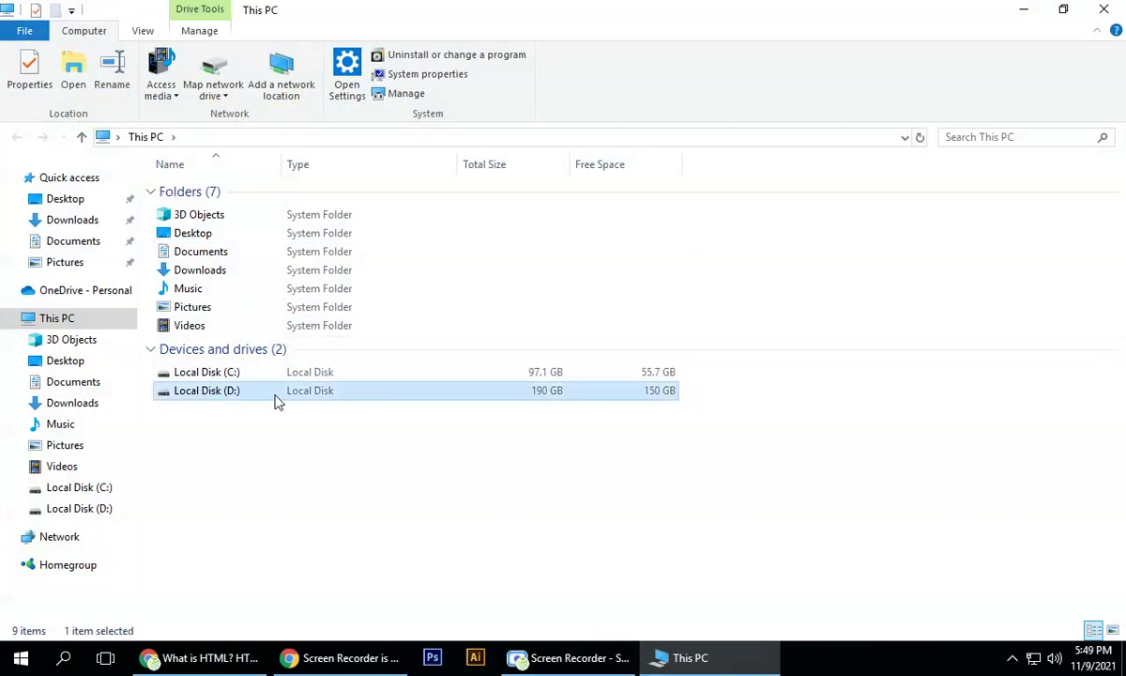
{"action": "left_click", "coordinate": [208, 373]}
{"action": "double_click", "coordinate": [206, 392]}
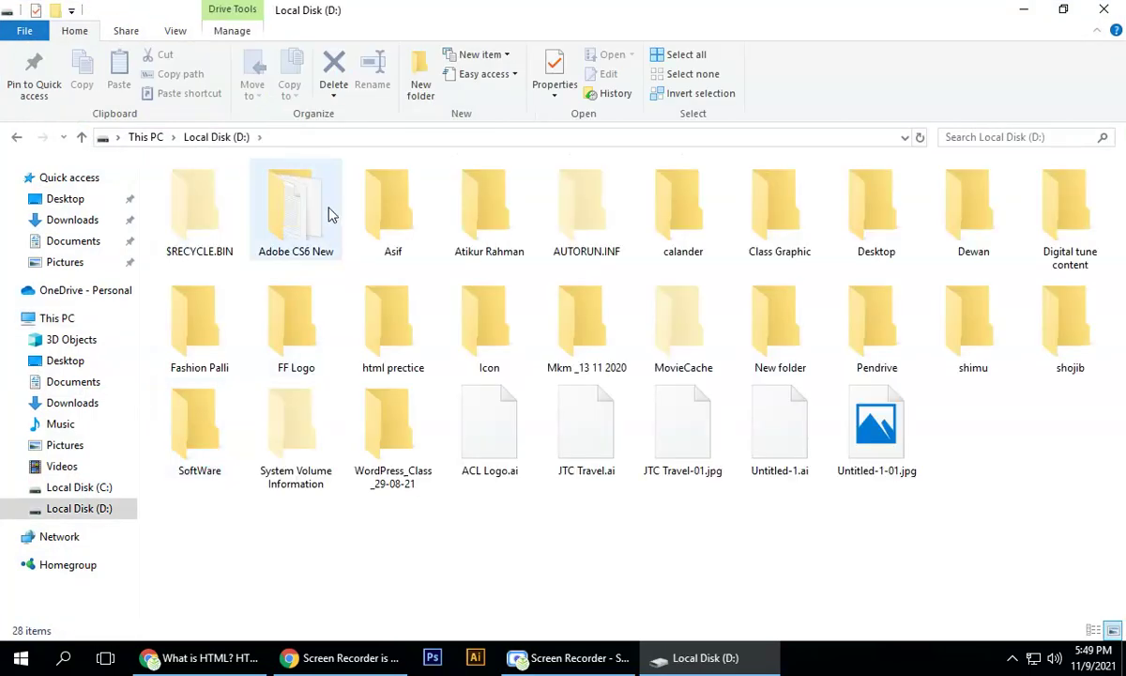
{"action": "double_click", "coordinate": [395, 288]}
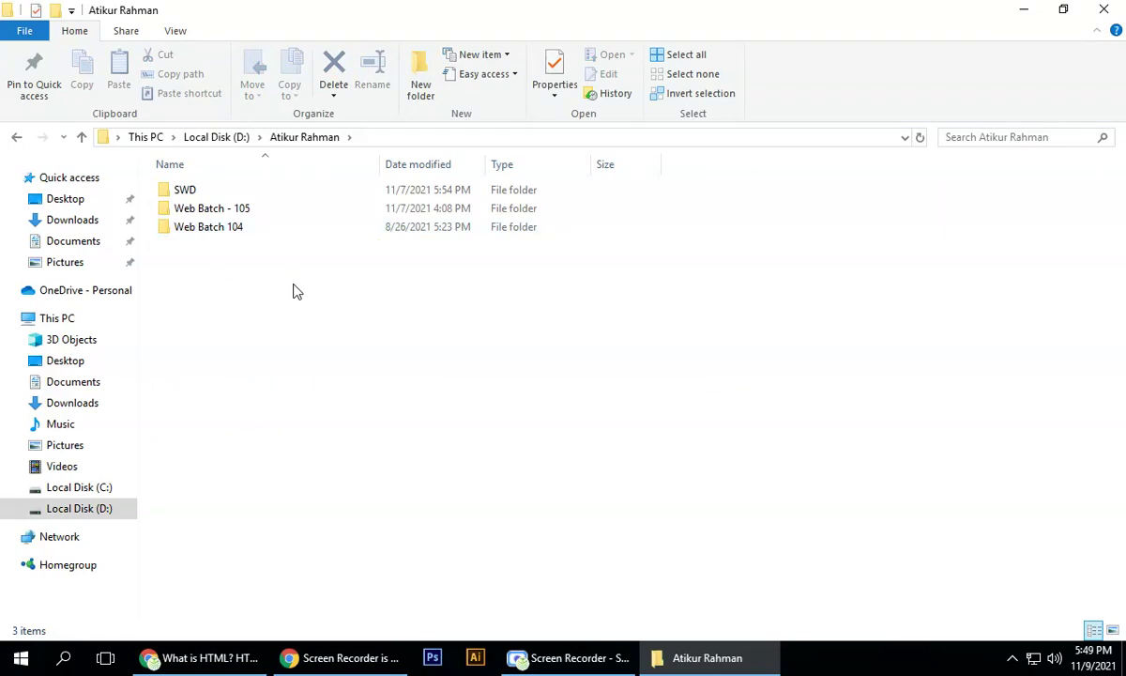
Create a folder named "Web Batch 106" alongside the other web batch folders
{"action": "right_click", "coordinate": [200, 248]}
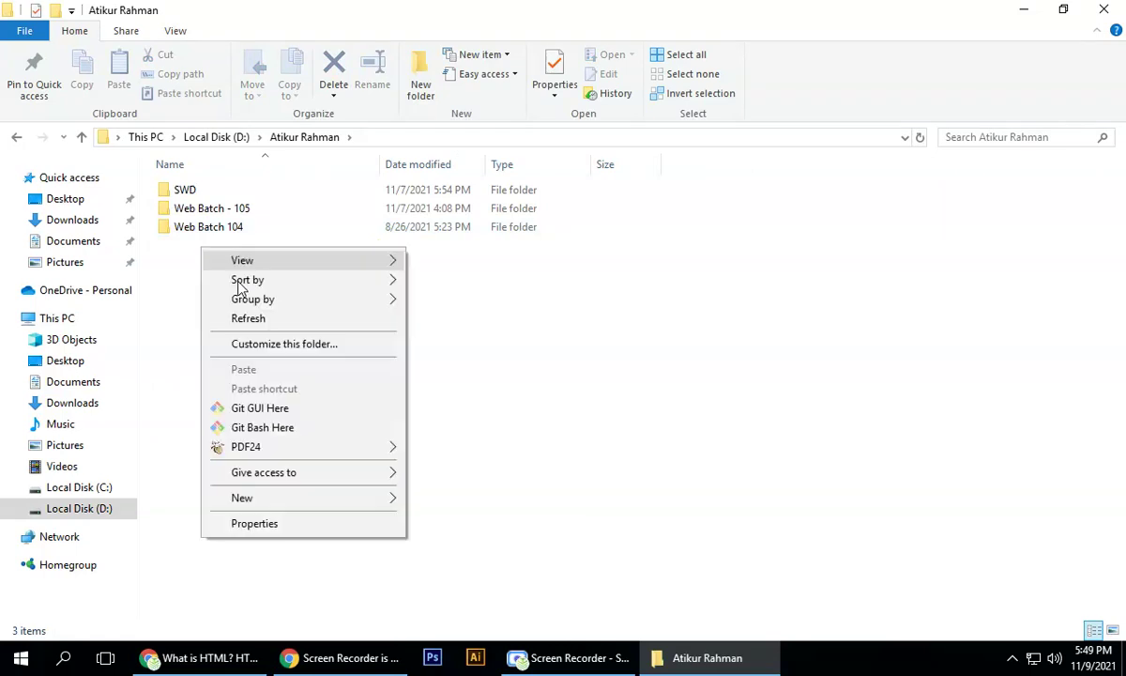
{"action": "mouse_move", "coordinate": [309, 497]}
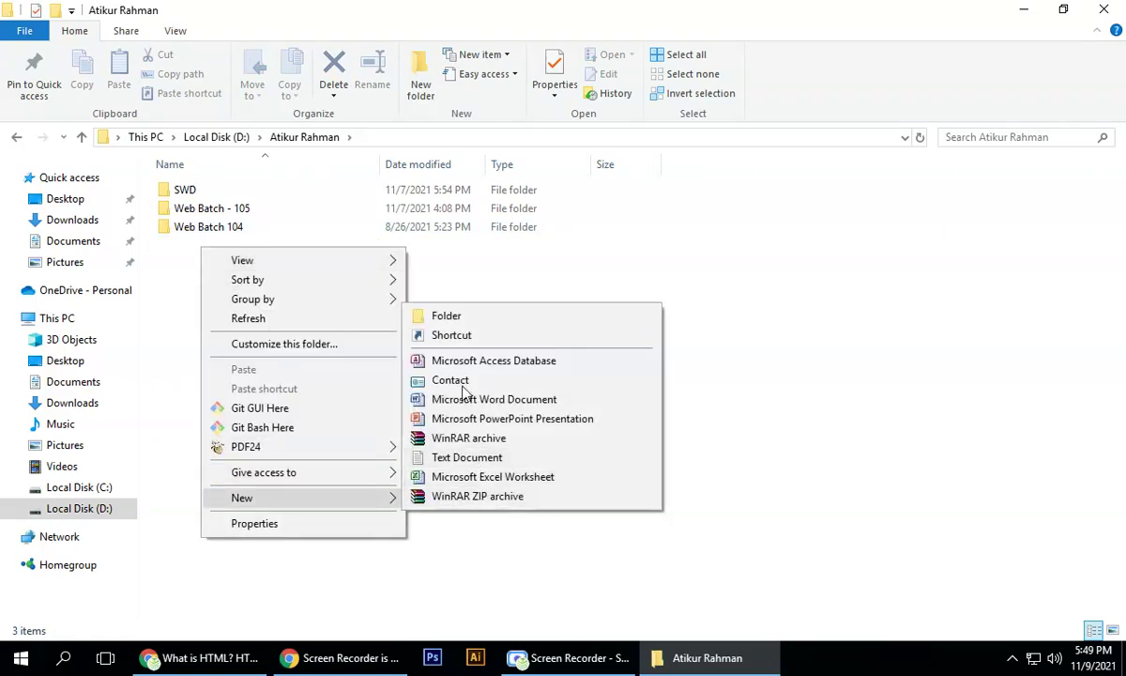
{"action": "left_click", "coordinate": [459, 318]}
{"action": "type", "text": "Web Batch"}
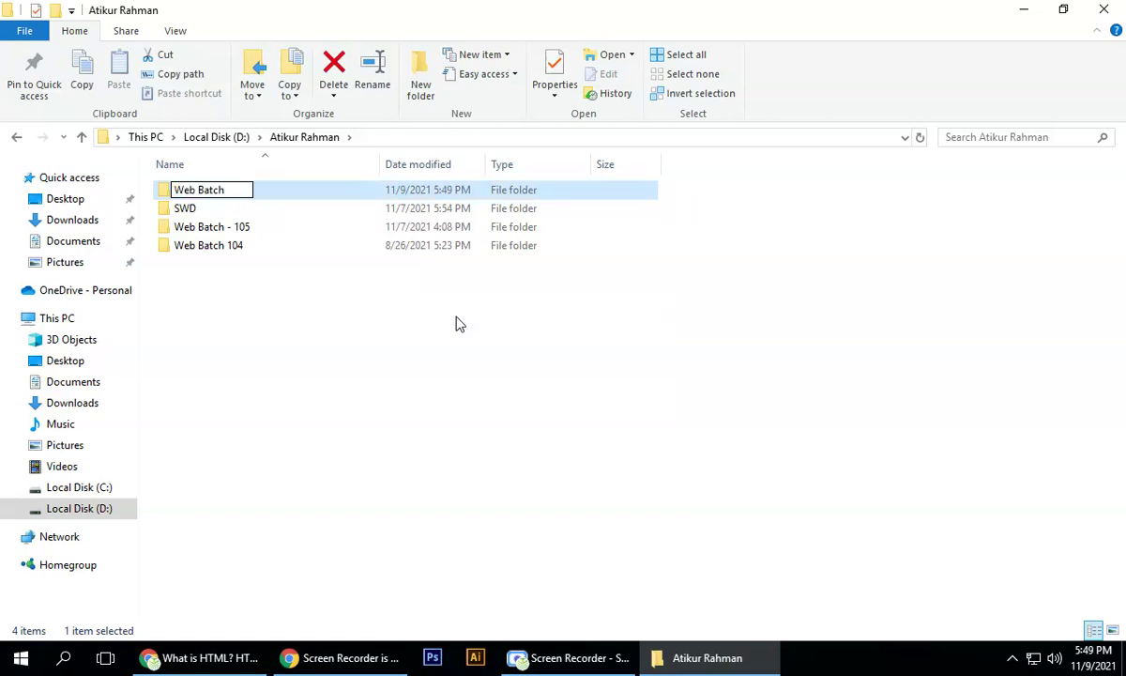
{"action": "type", "text": " 106"}
{"action": "key", "text": "Return"}
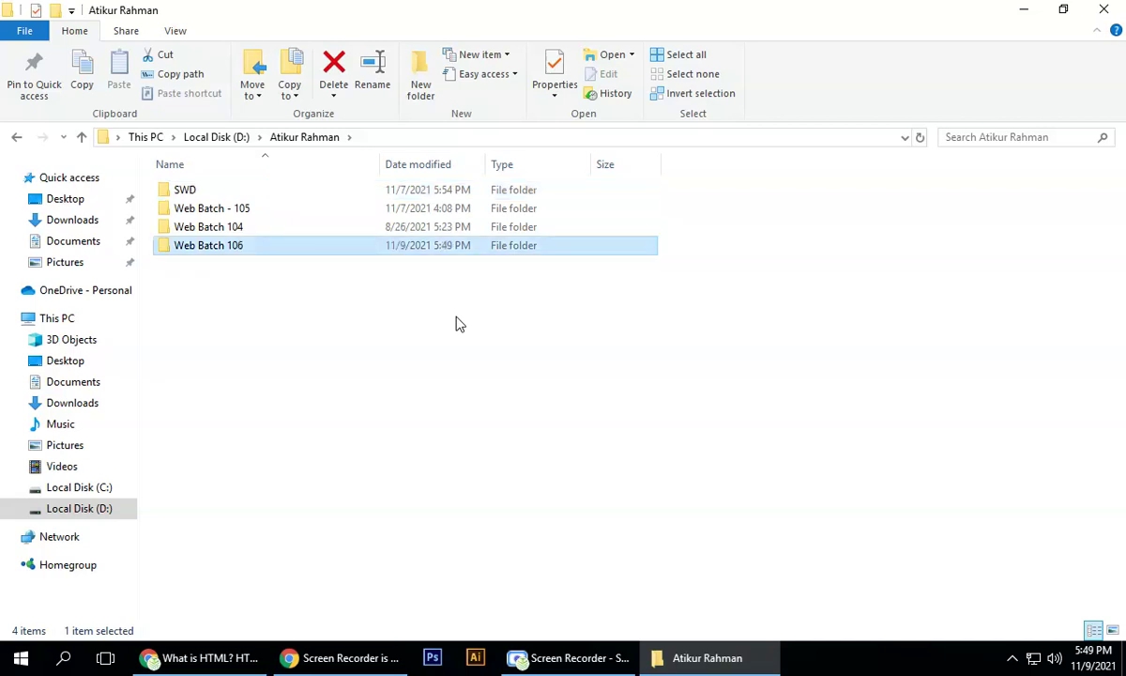
{"action": "left_click", "coordinate": [338, 348]}
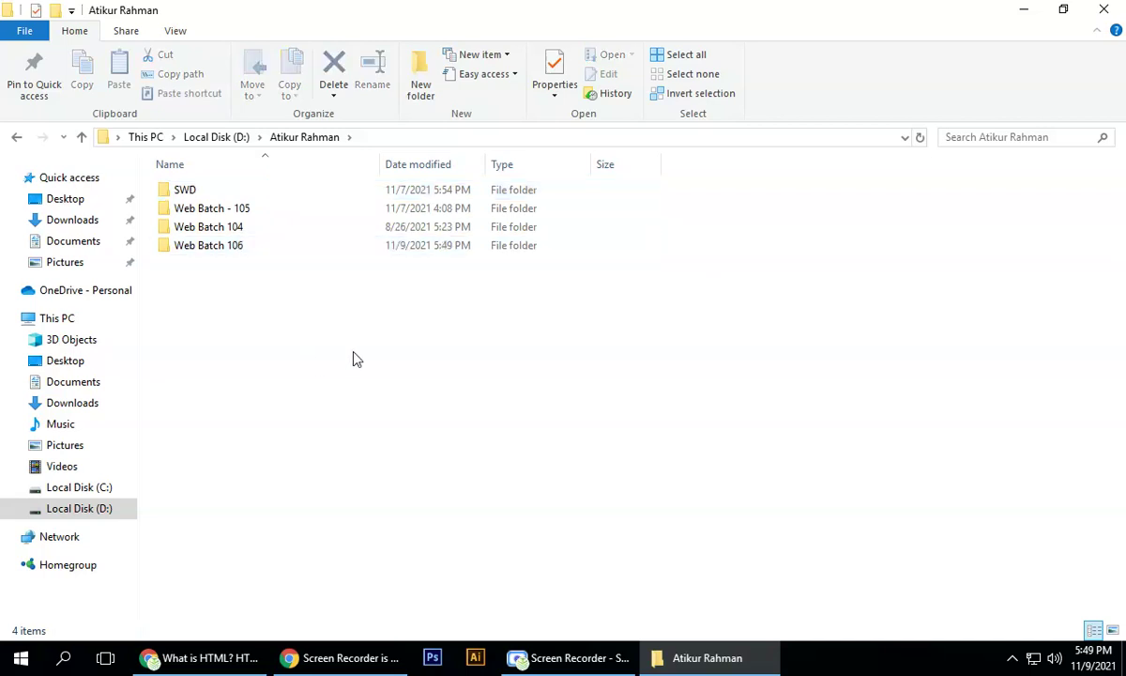
Inside Web Batch 106, create a folder named "class 01" and open it
{"action": "double_click", "coordinate": [214, 248]}
{"action": "right_click", "coordinate": [209, 206]}
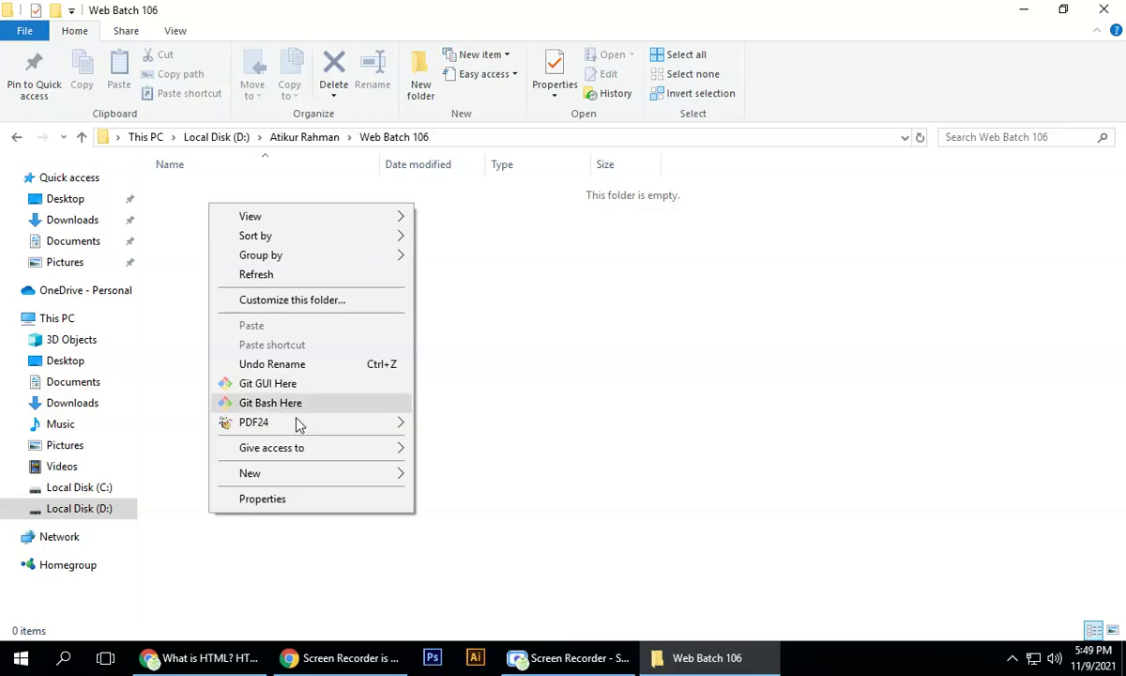
{"action": "mouse_move", "coordinate": [322, 473]}
{"action": "left_click", "coordinate": [439, 475]}
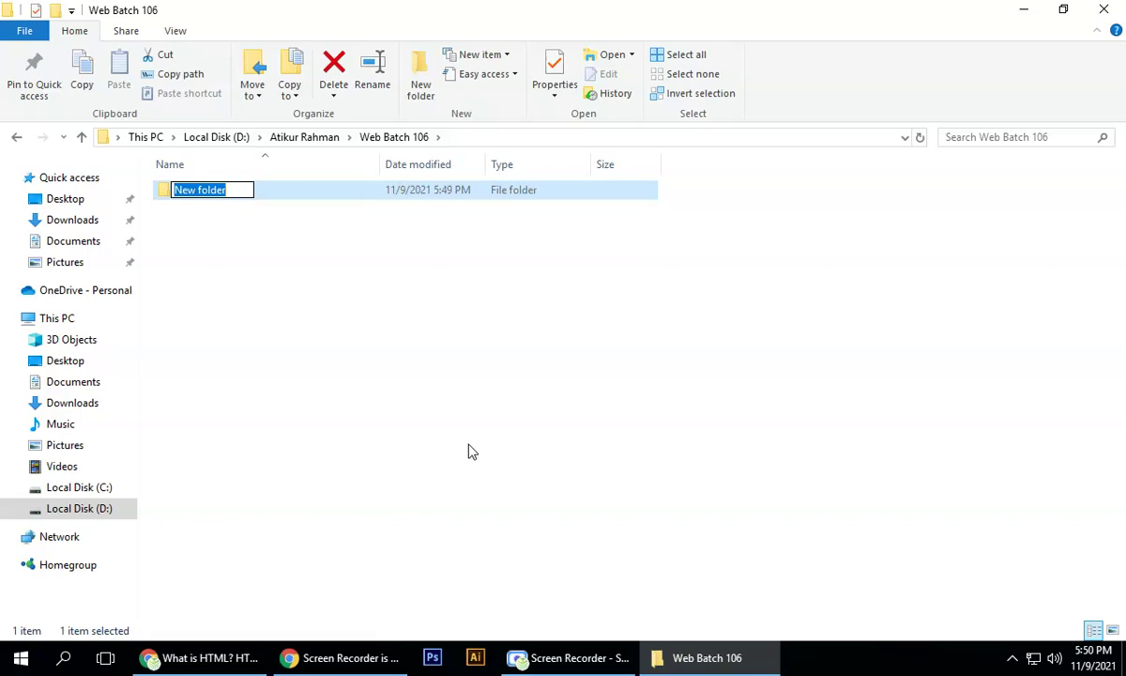
{"action": "type", "text": "class 041"}
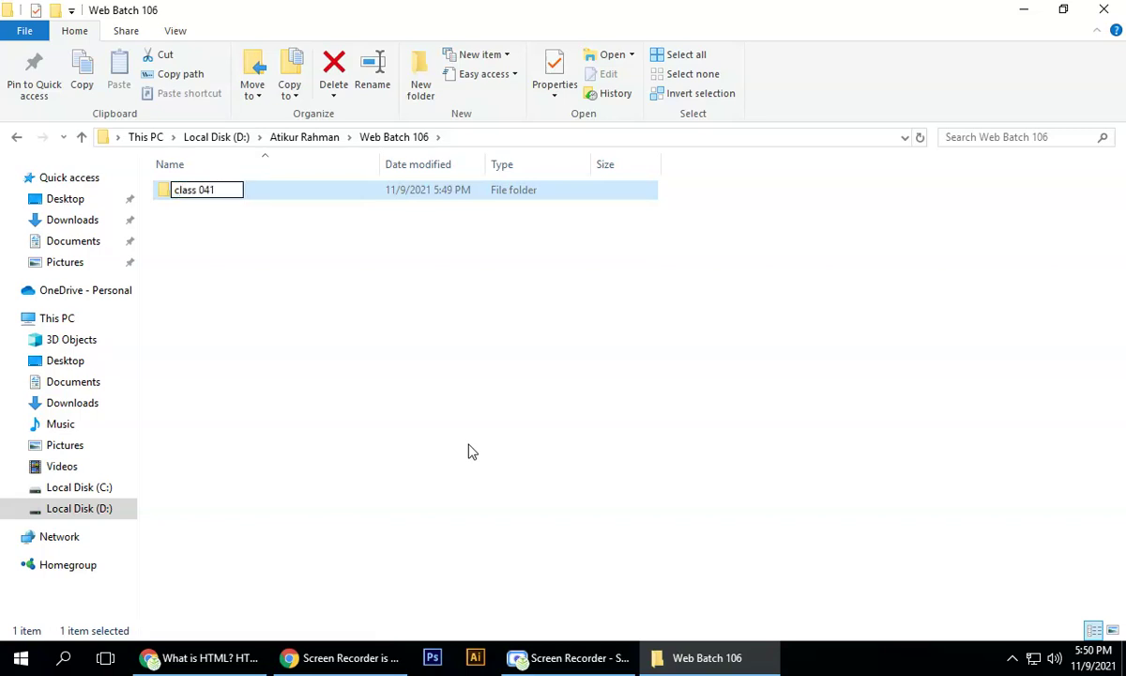
{"action": "key", "text": "BackSpace"}
{"action": "key", "text": "BackSpace"}
{"action": "type", "text": "1"}
{"action": "key", "text": "Return"}
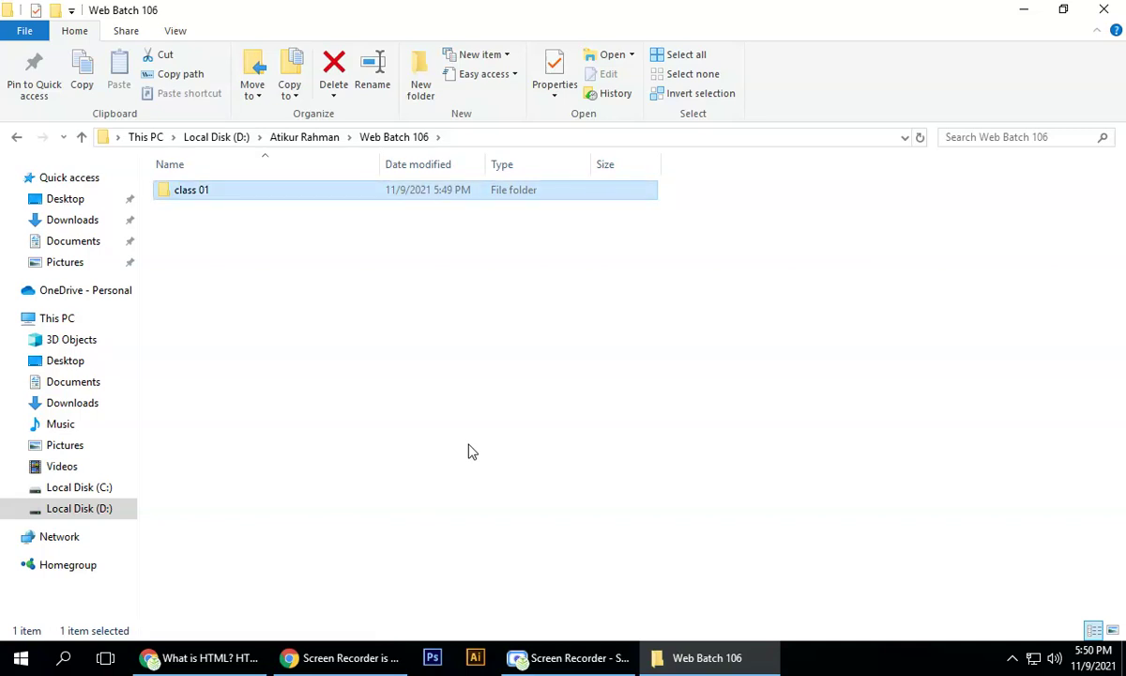
{"action": "key", "text": "Return"}
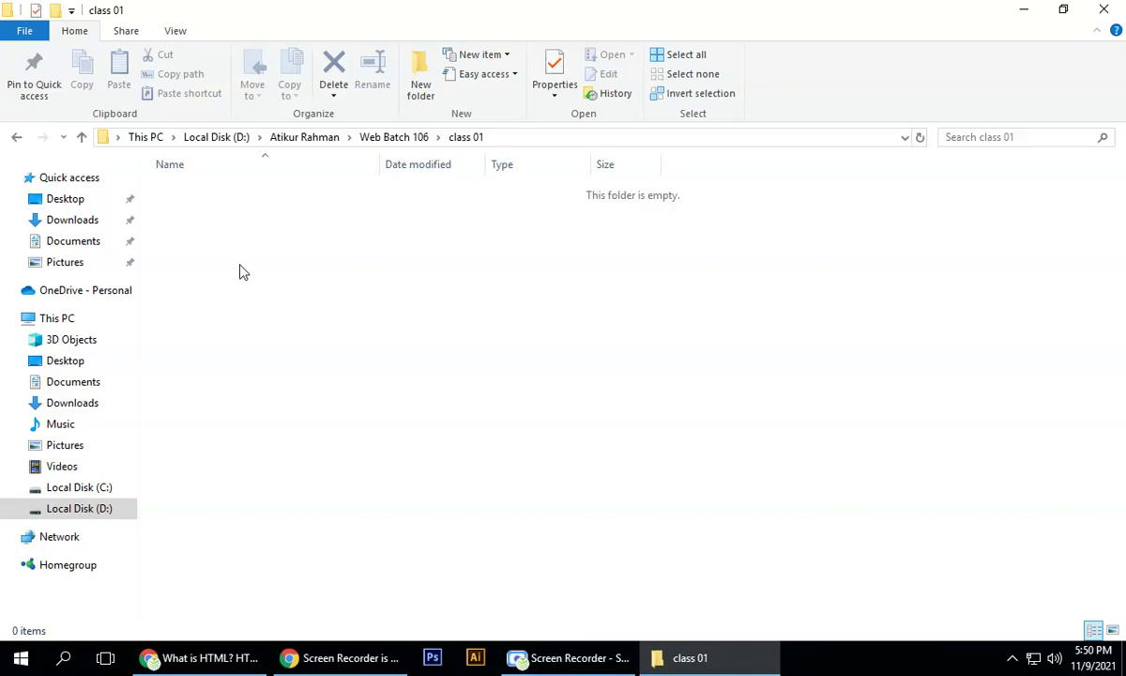
Create a text document with its default name in the class 01 folder and delete it
{"action": "right_click", "coordinate": [224, 203]}
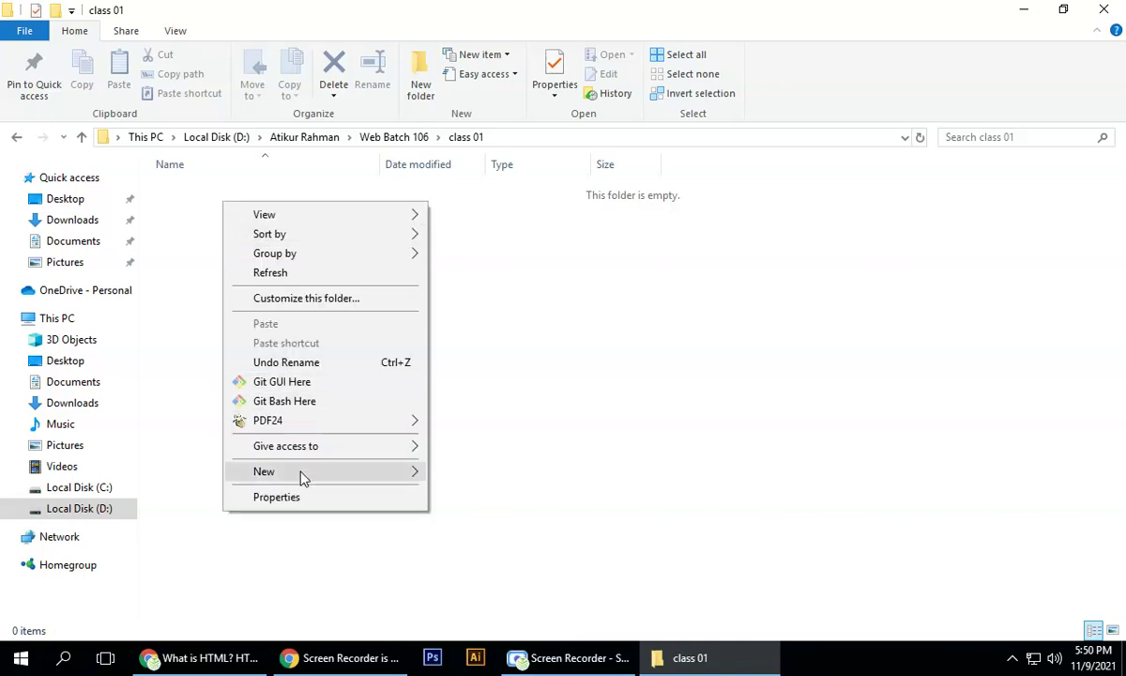
{"action": "mouse_move", "coordinate": [348, 473]}
{"action": "left_click", "coordinate": [478, 610]}
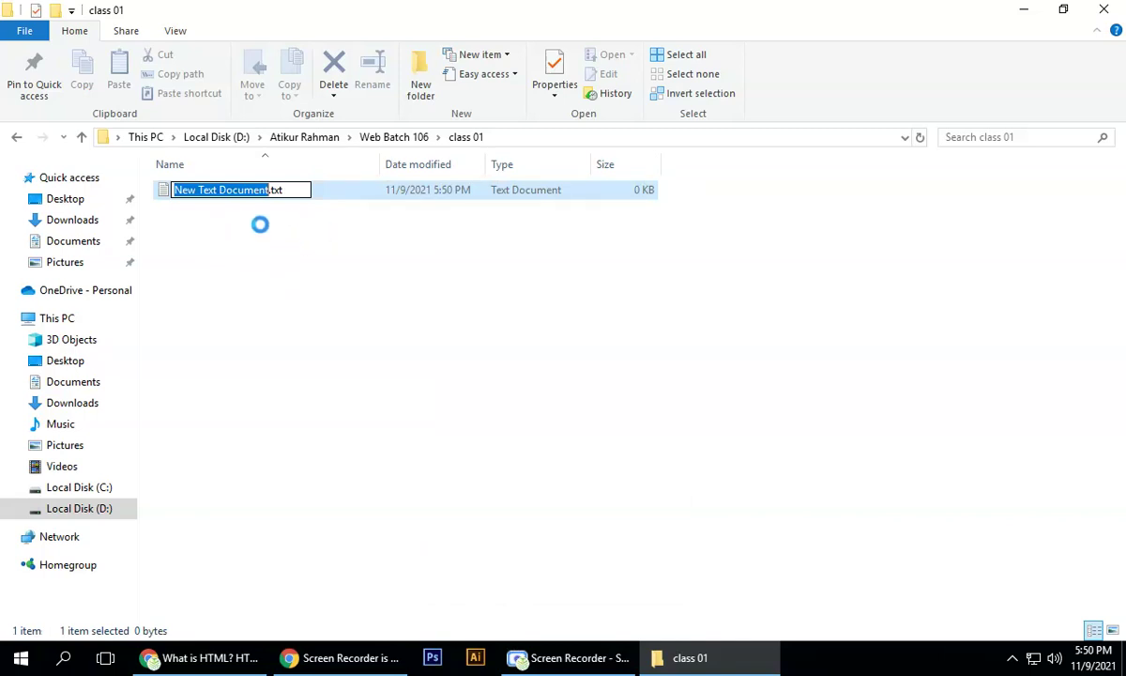
{"action": "left_click", "coordinate": [310, 272]}
{"action": "left_click", "coordinate": [225, 197]}
{"action": "key", "text": "Delete"}
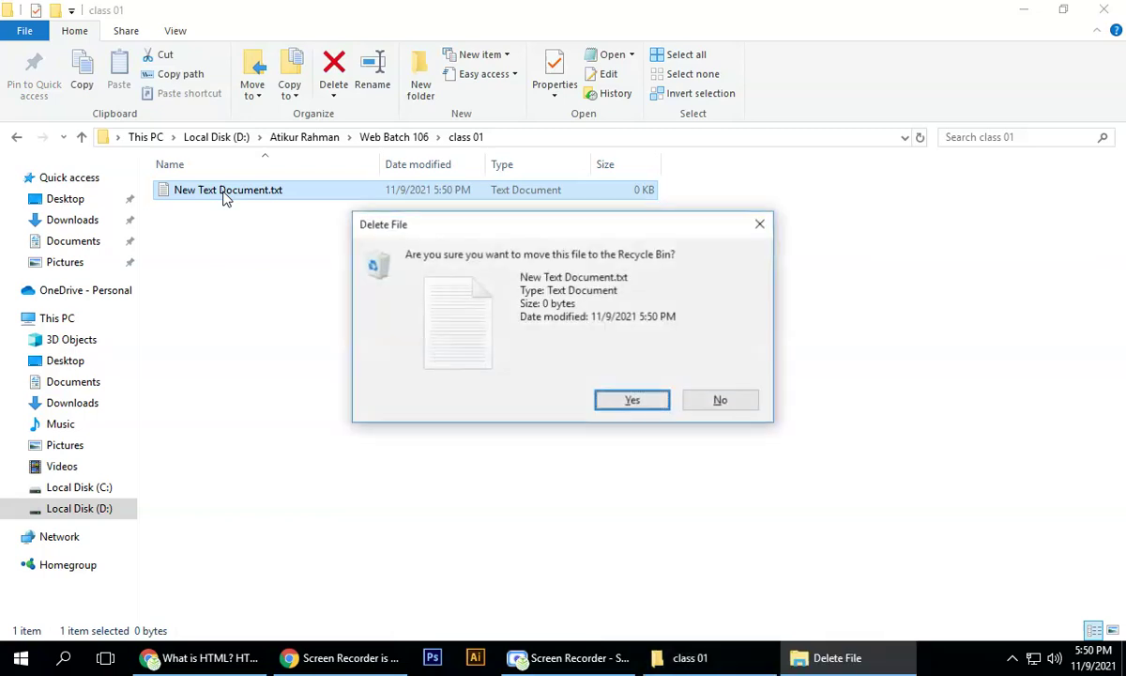
{"action": "left_click", "coordinate": [629, 401]}
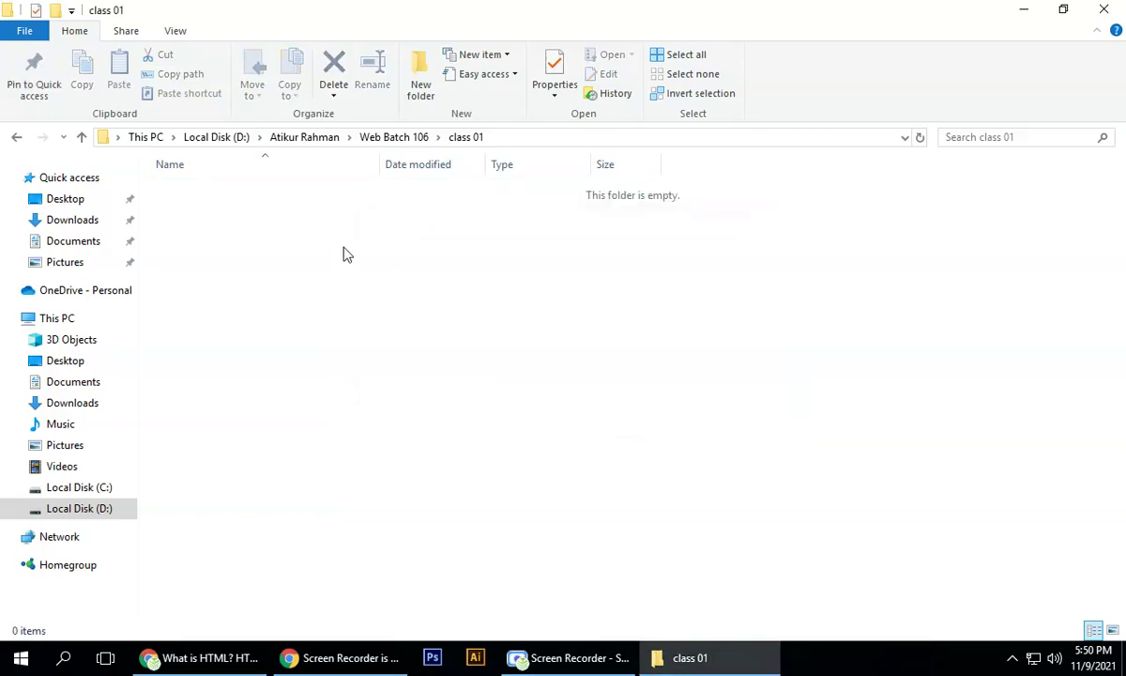
Create a text document in the class 01 folder and name it index.html, accepting the extension change
{"action": "right_click", "coordinate": [214, 202]}
{"action": "mouse_move", "coordinate": [338, 479]}
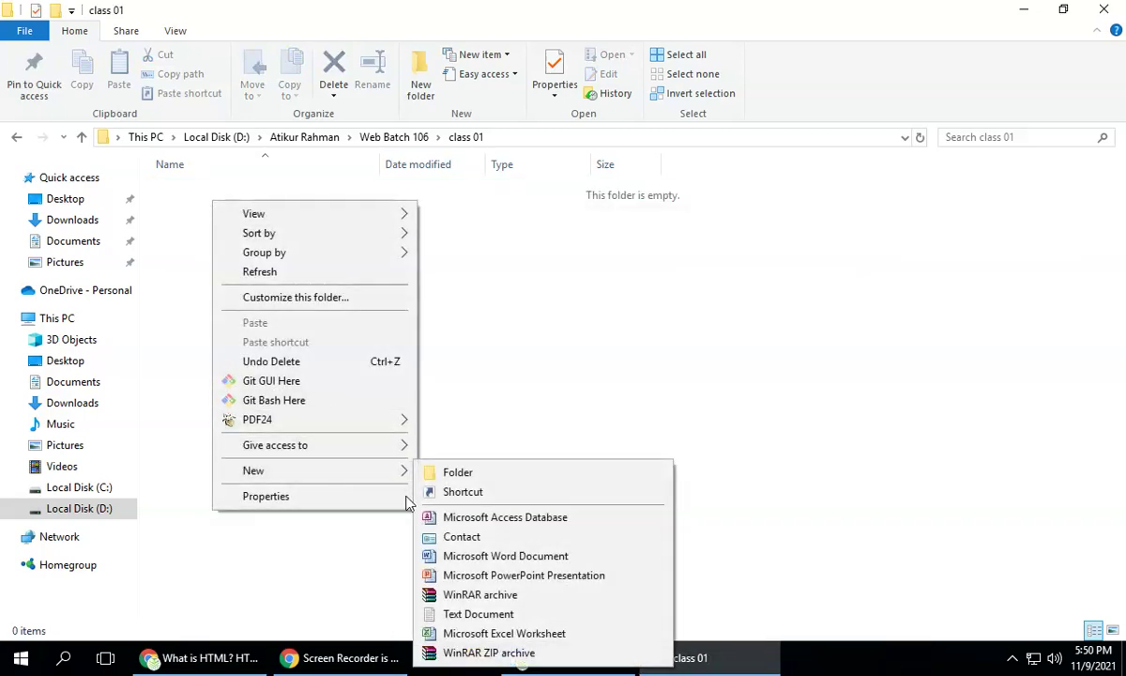
{"action": "left_click", "coordinate": [479, 615]}
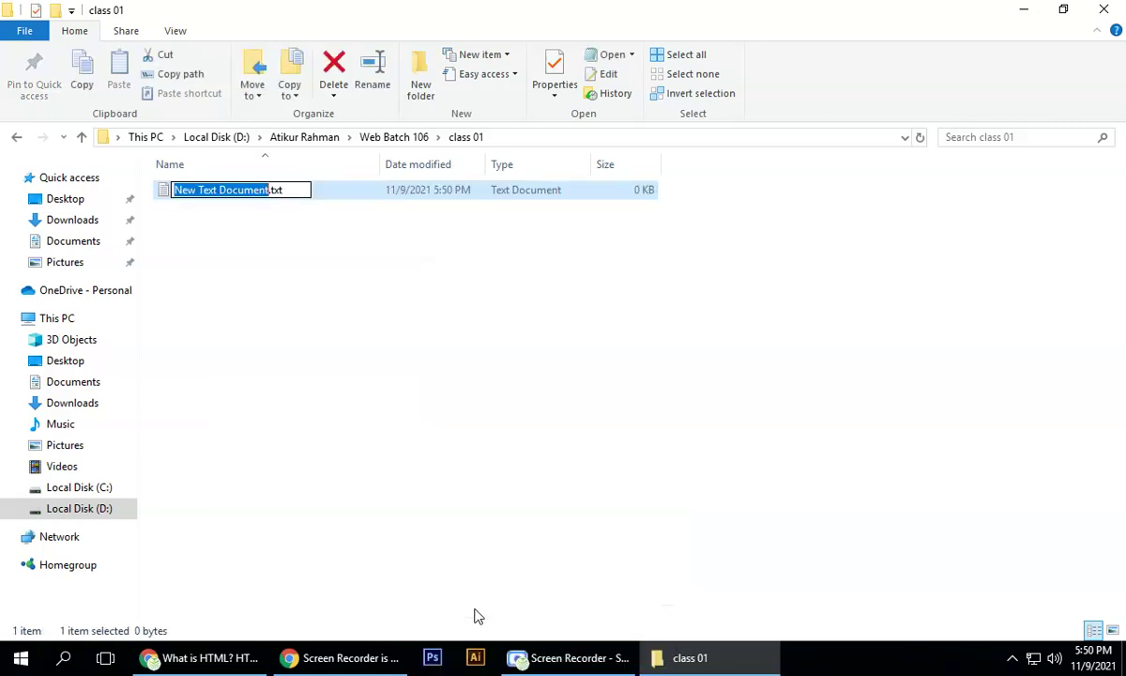
{"action": "type", "text": "index"}
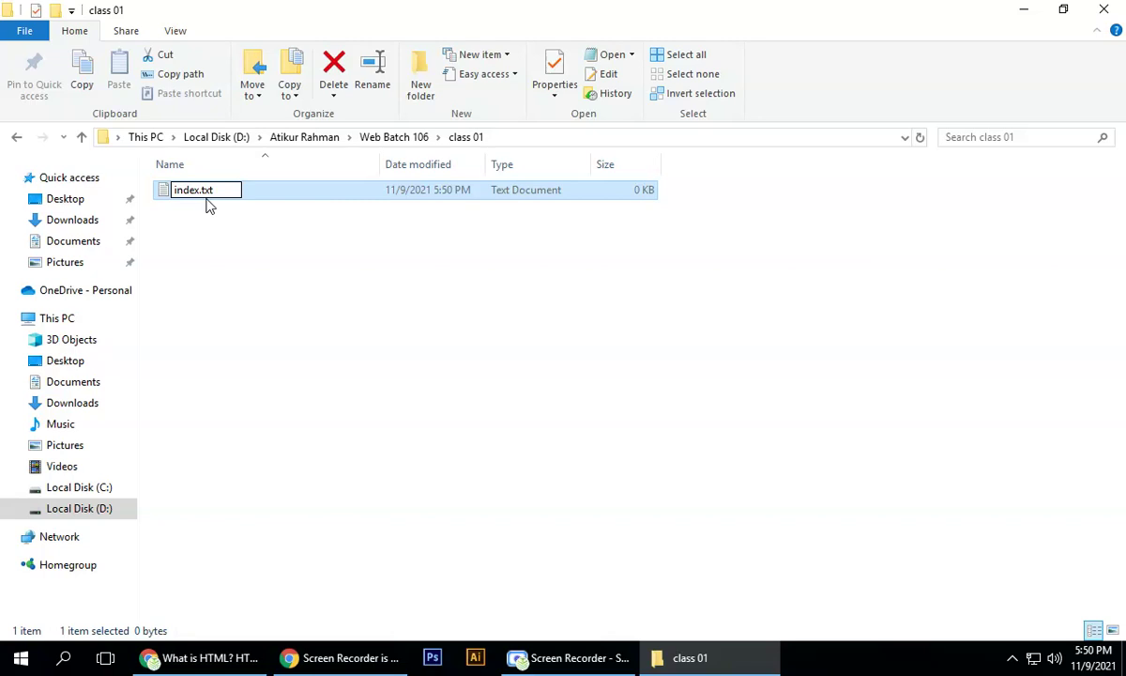
{"action": "key", "text": "BackSpace"}
{"action": "key", "text": "BackSpace"}
{"action": "key", "text": "BackSpace"}
{"action": "type", "text": "html"}
{"action": "key", "text": "Return"}
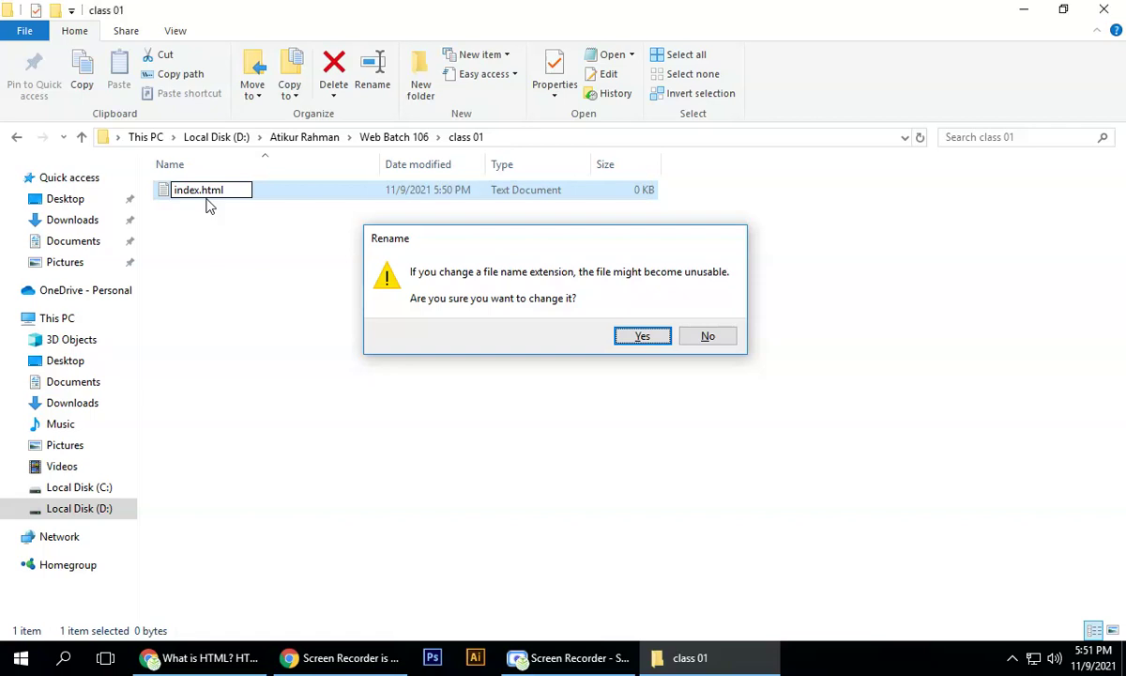
{"action": "key", "text": "Return"}
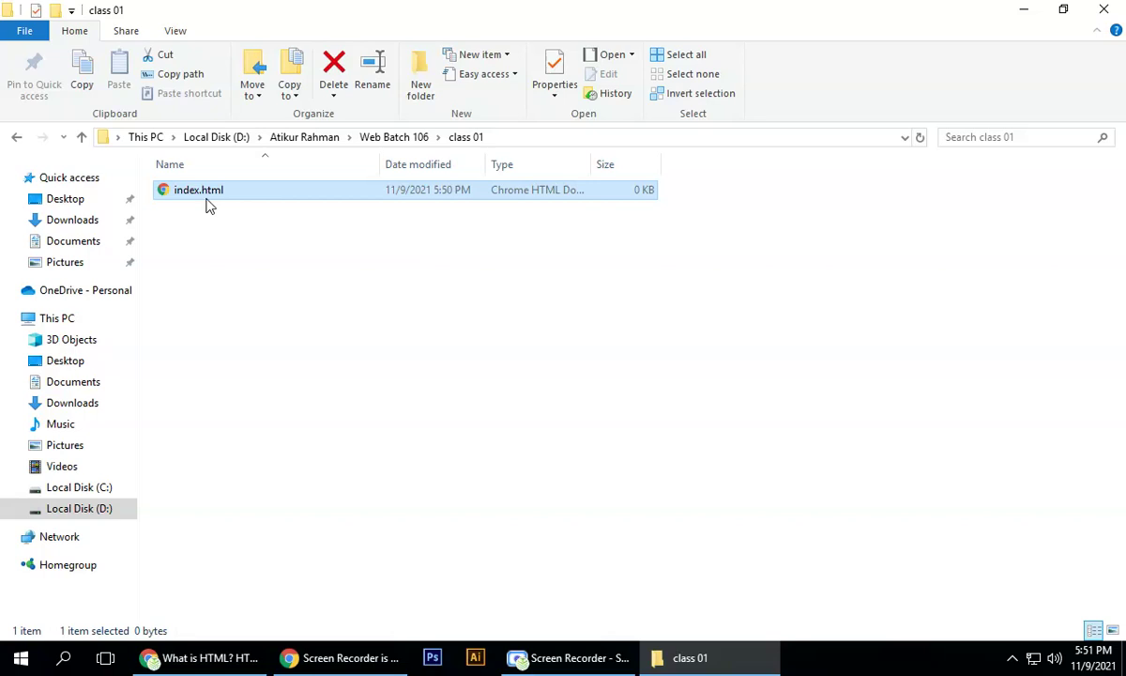
{"action": "left_click", "coordinate": [568, 657]}
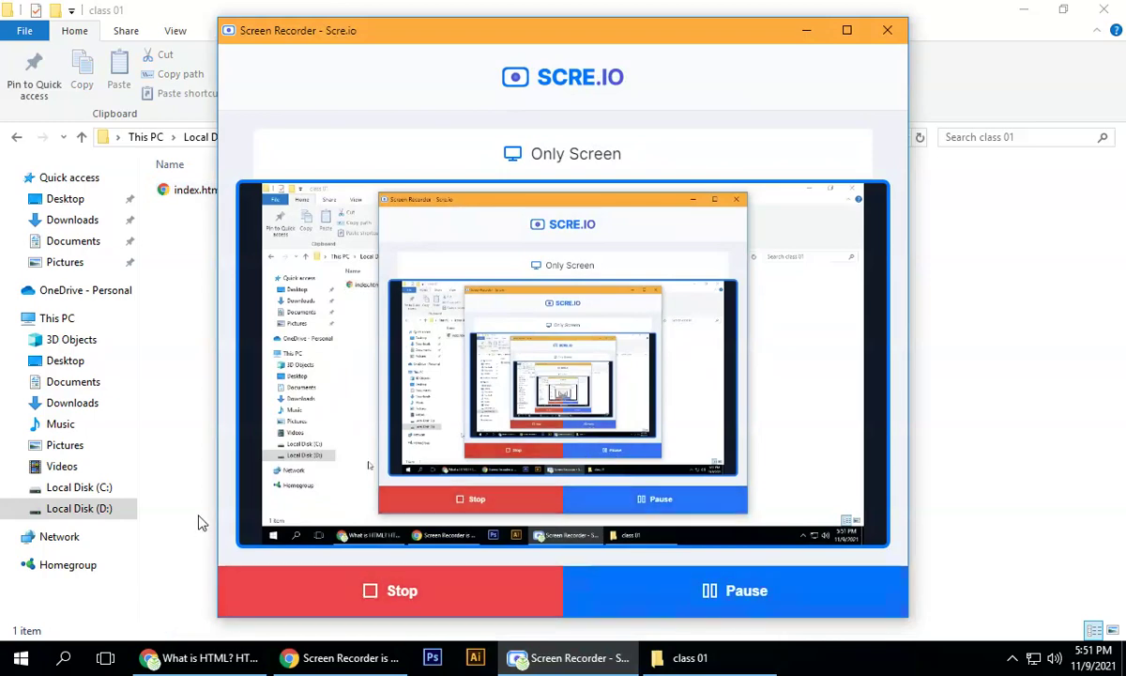
{"action": "left_click", "coordinate": [1027, 455]}
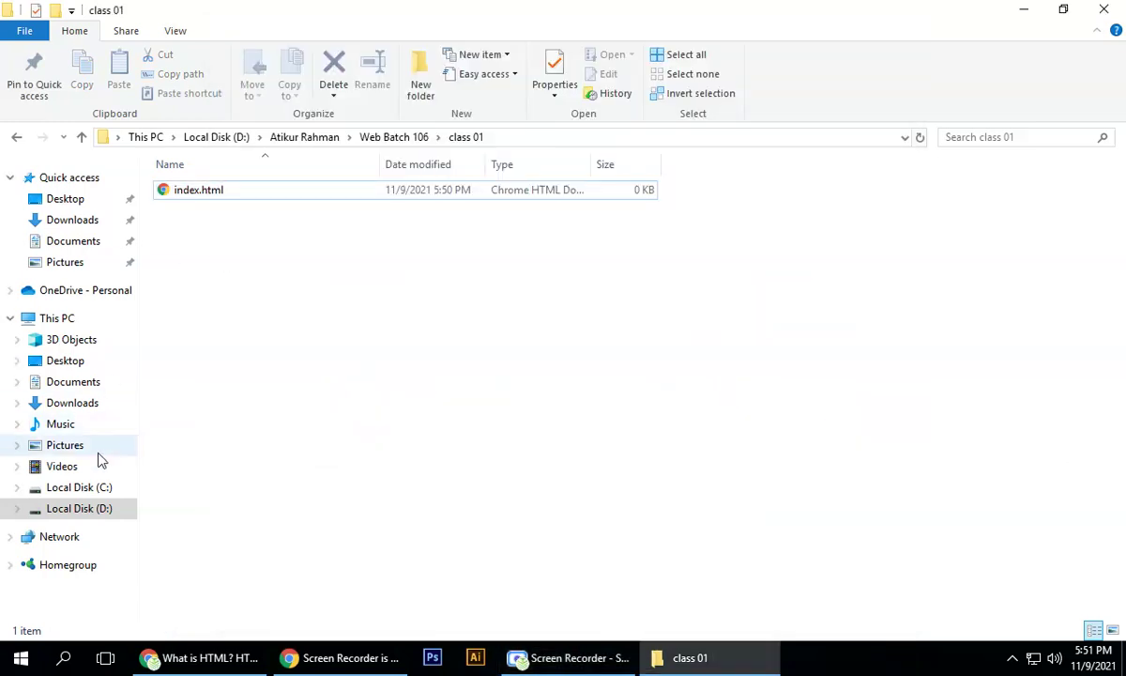
Search Windows for "fol", open File Explorer Options and show its advanced view settings for files and folders
{"action": "left_click", "coordinate": [64, 657]}
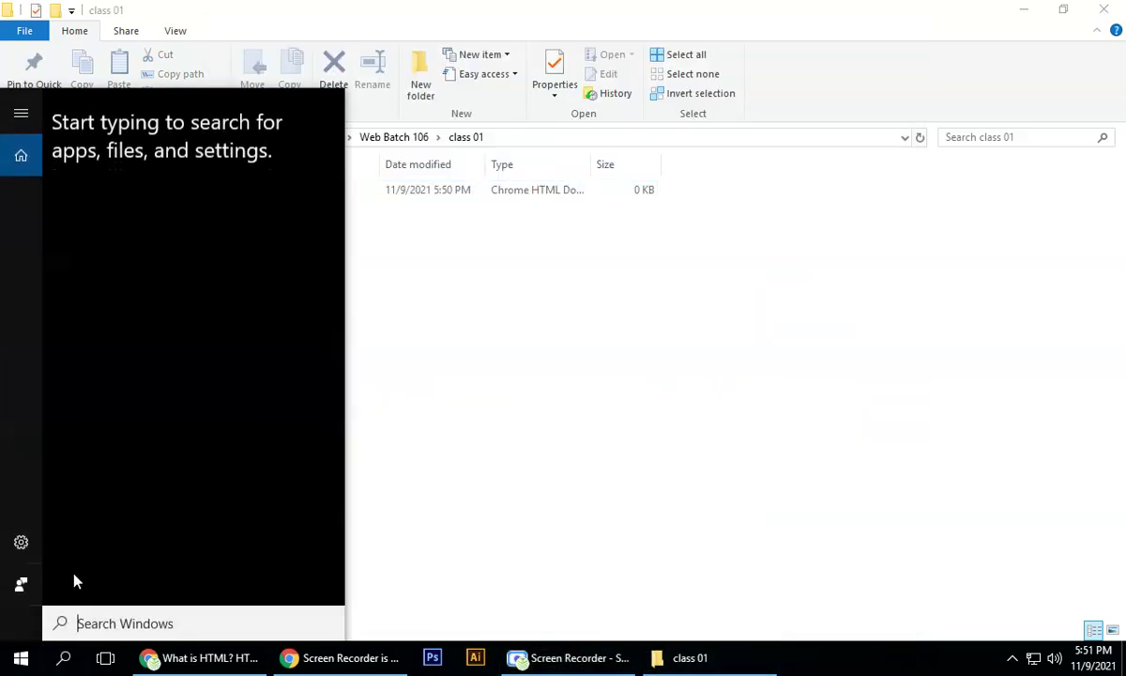
{"action": "type", "text": "fol"}
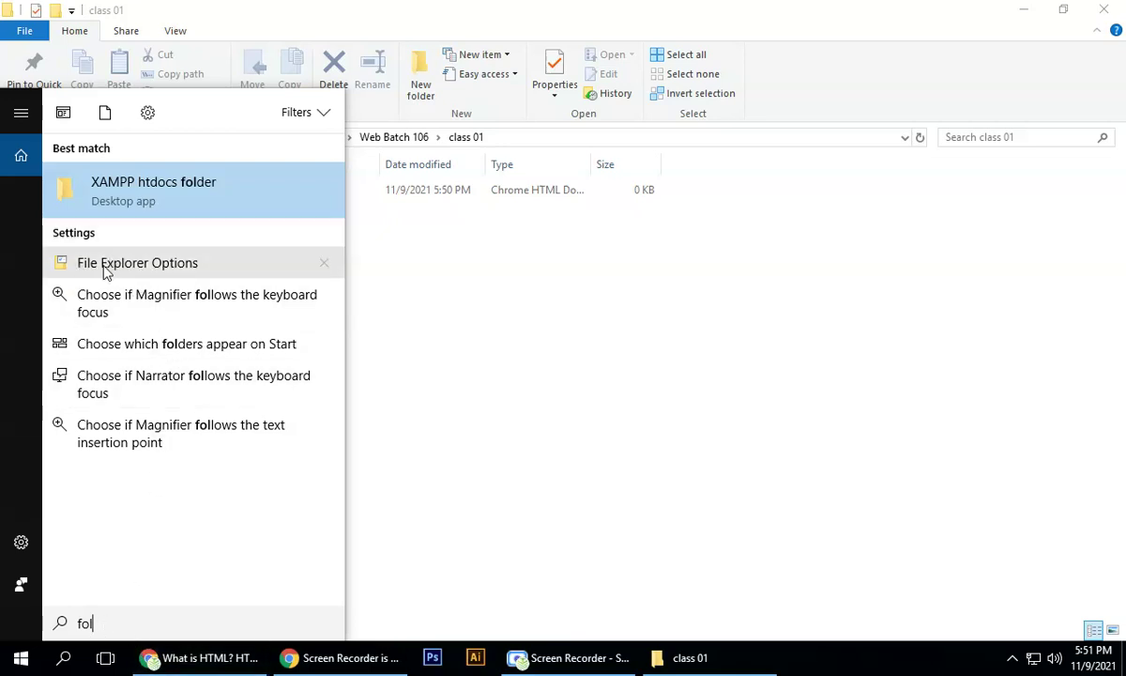
{"action": "left_click", "coordinate": [175, 272]}
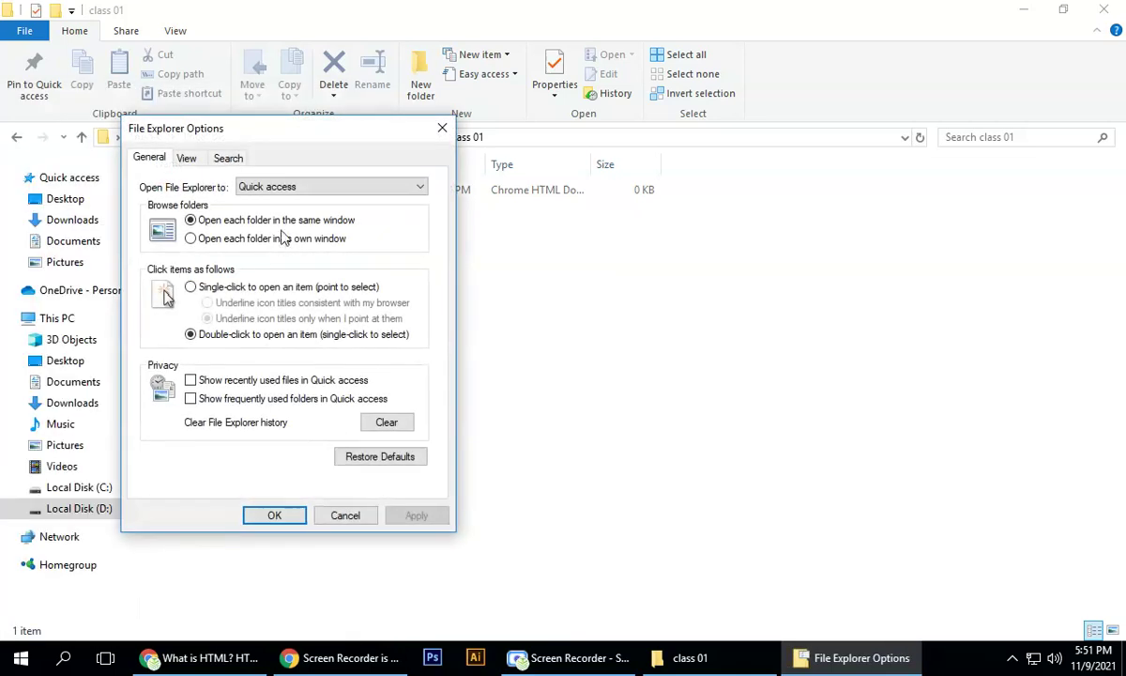
{"action": "left_click", "coordinate": [188, 159]}
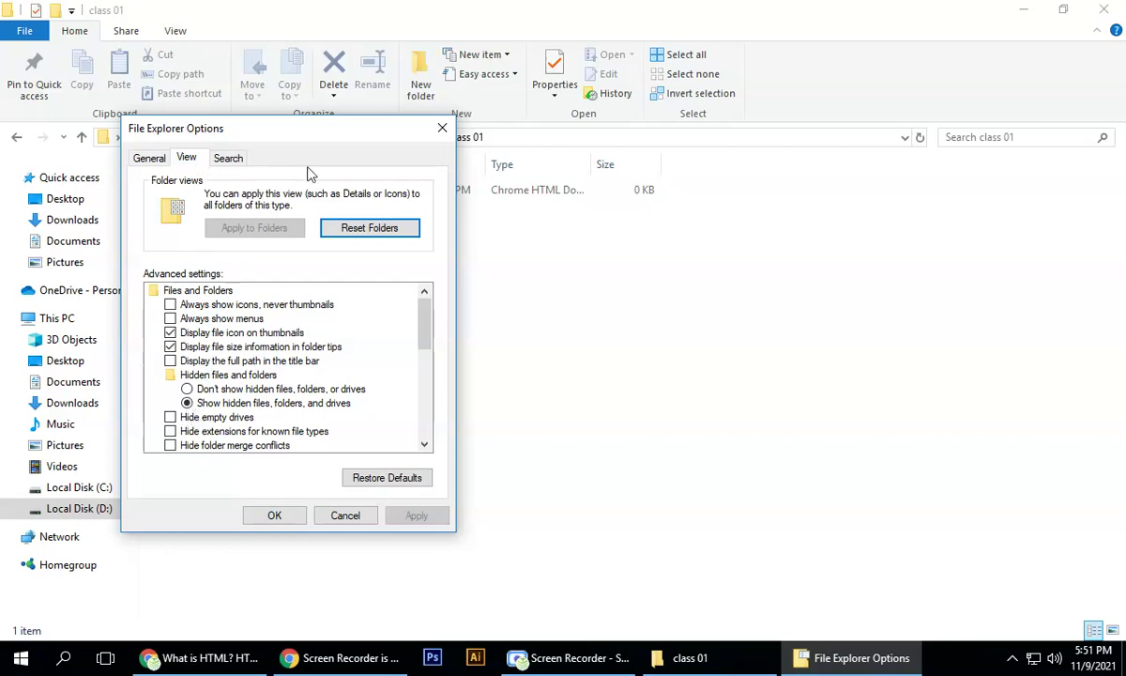
{"action": "left_click_drag", "start_coordinate": [282, 127], "coordinate": [291, 76]}
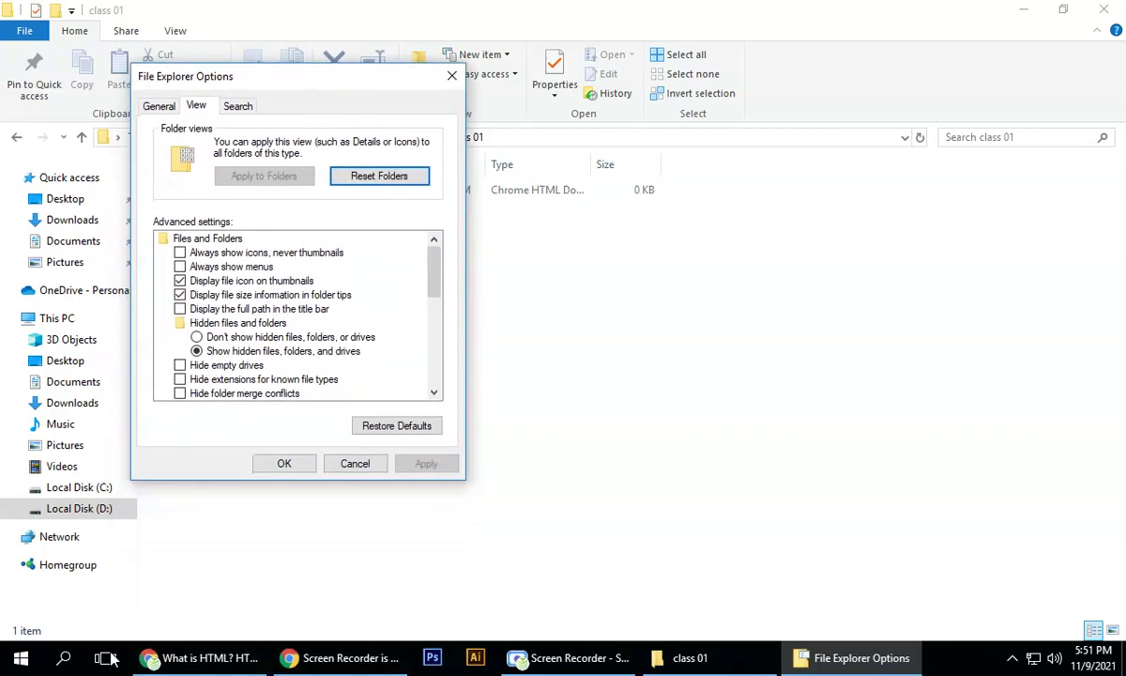
Open Snipping Tool and capture a rectangular snip of the whole File Explorer Options dialog
{"action": "left_click", "coordinate": [64, 657]}
{"action": "type", "text": "snip"}
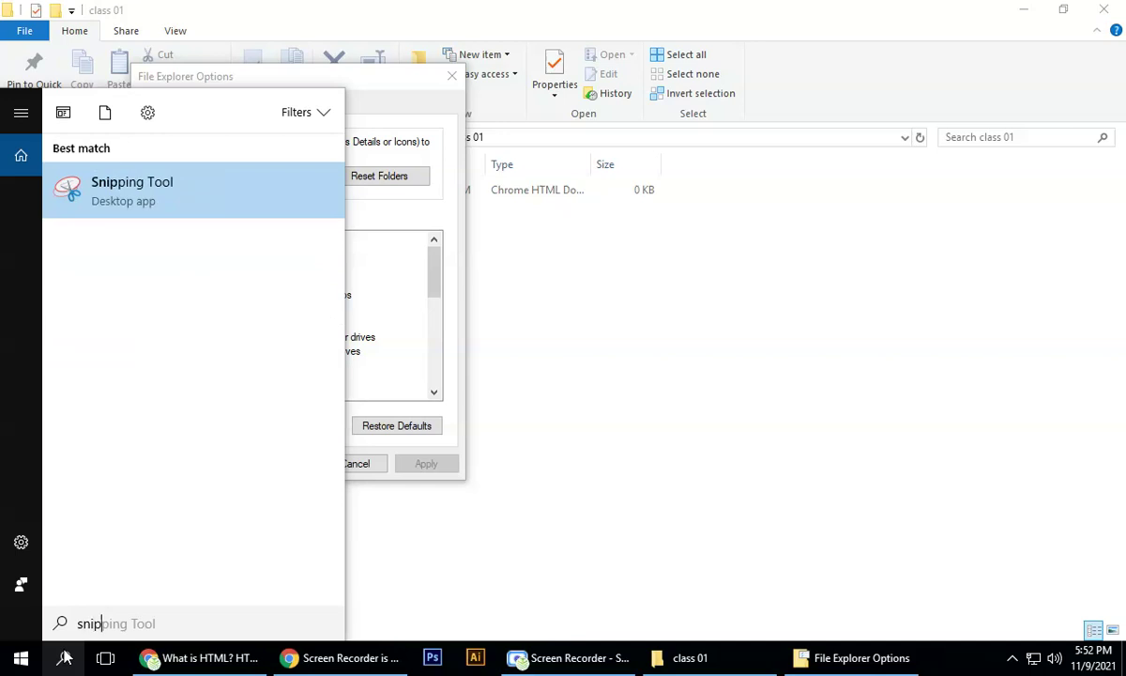
{"action": "key", "text": "Return"}
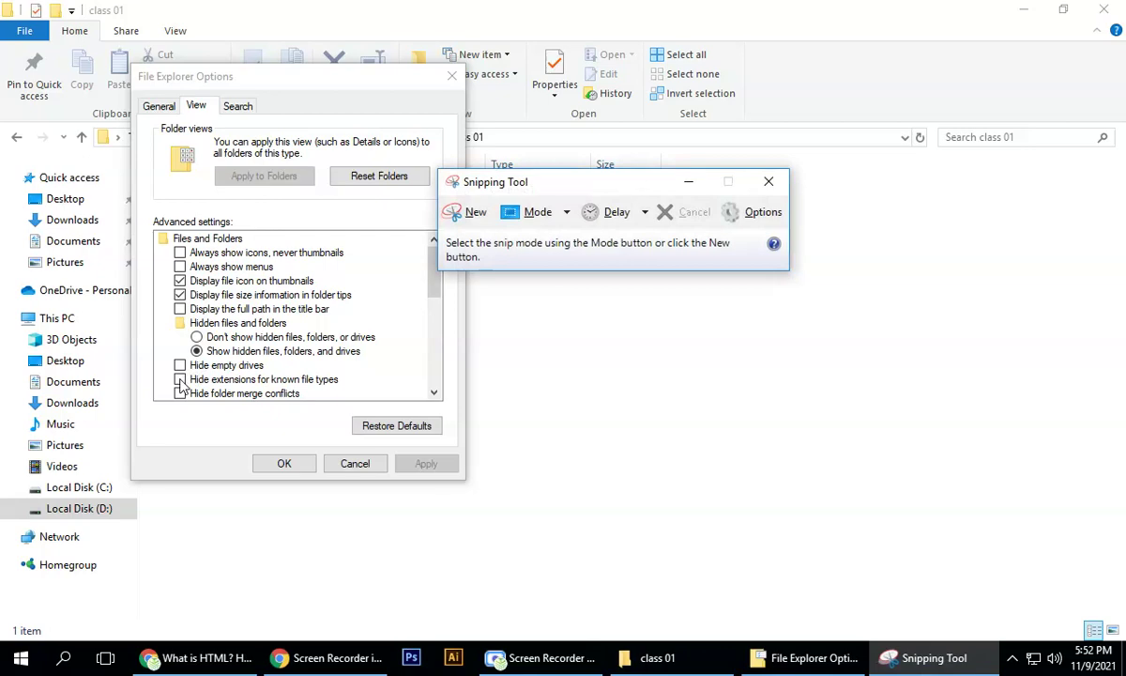
{"action": "left_click", "coordinate": [473, 215]}
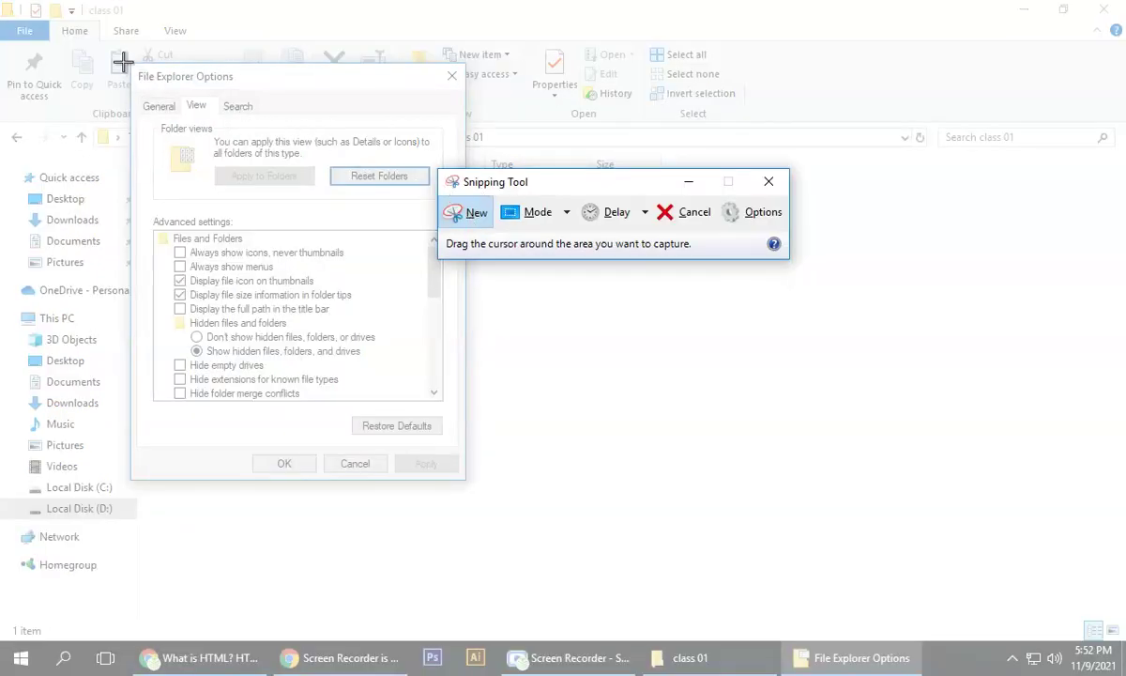
{"action": "left_click_drag", "start_coordinate": [125, 58], "coordinate": [476, 486]}
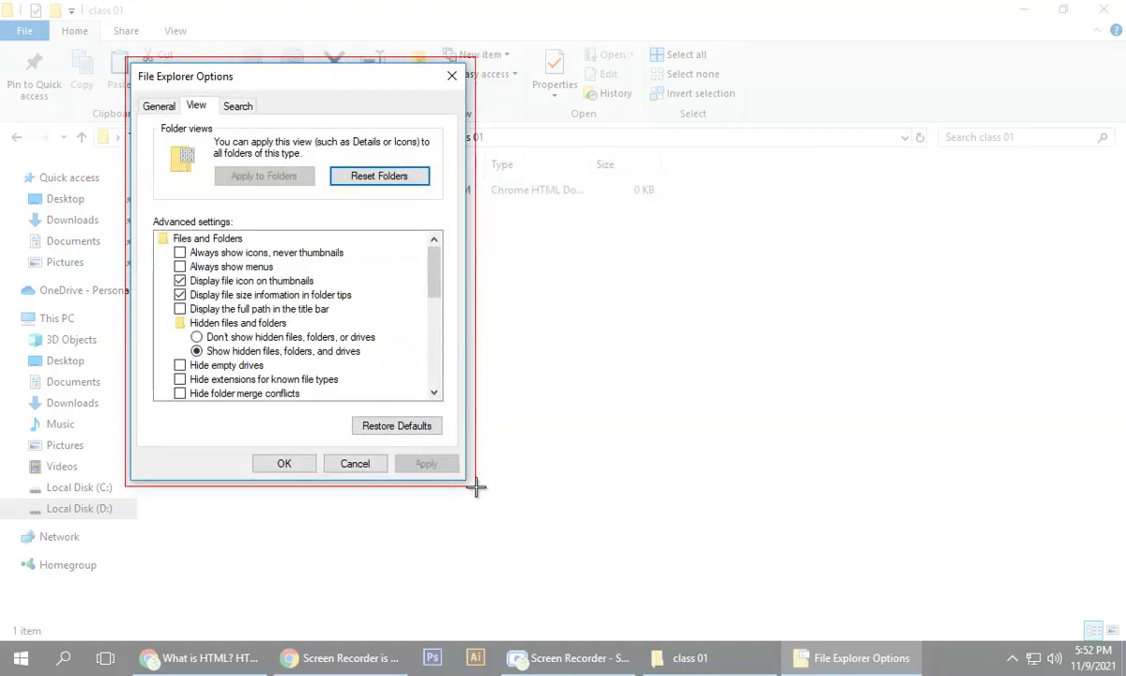
{"action": "left_click_drag", "start_coordinate": [476, 486], "coordinate": [475, 486]}
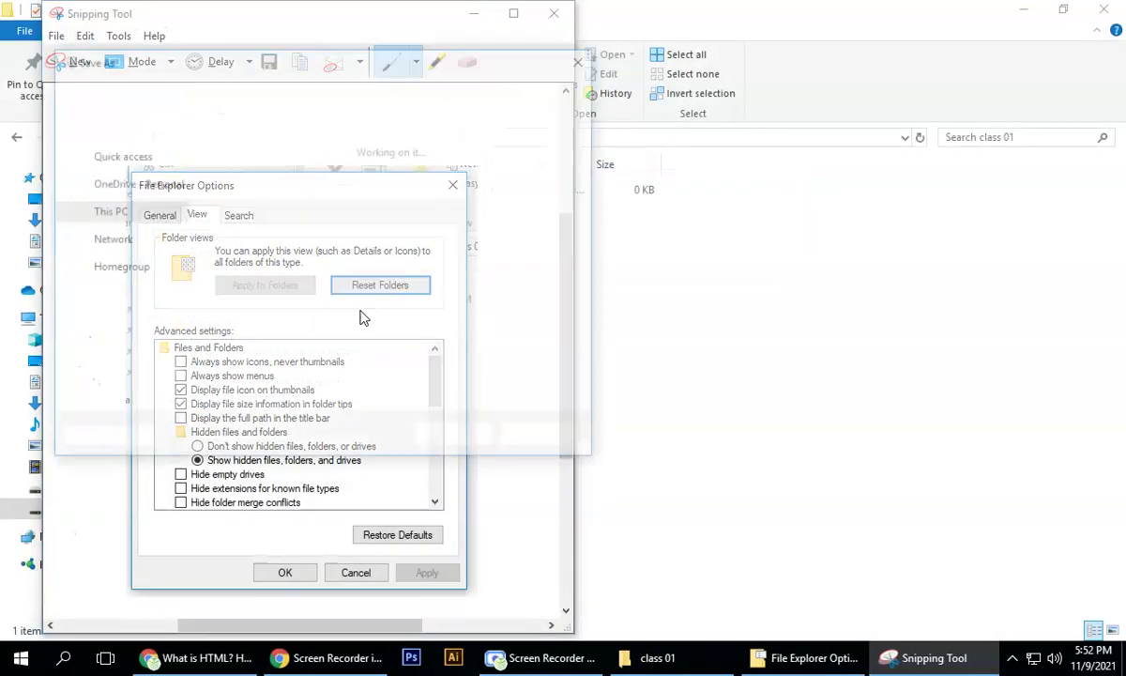
Save the snip as a PNG named folderOption in the class 01 folder of Web Batch 106 and close Snipping Tool
{"action": "key", "text": "ctrl+s"}
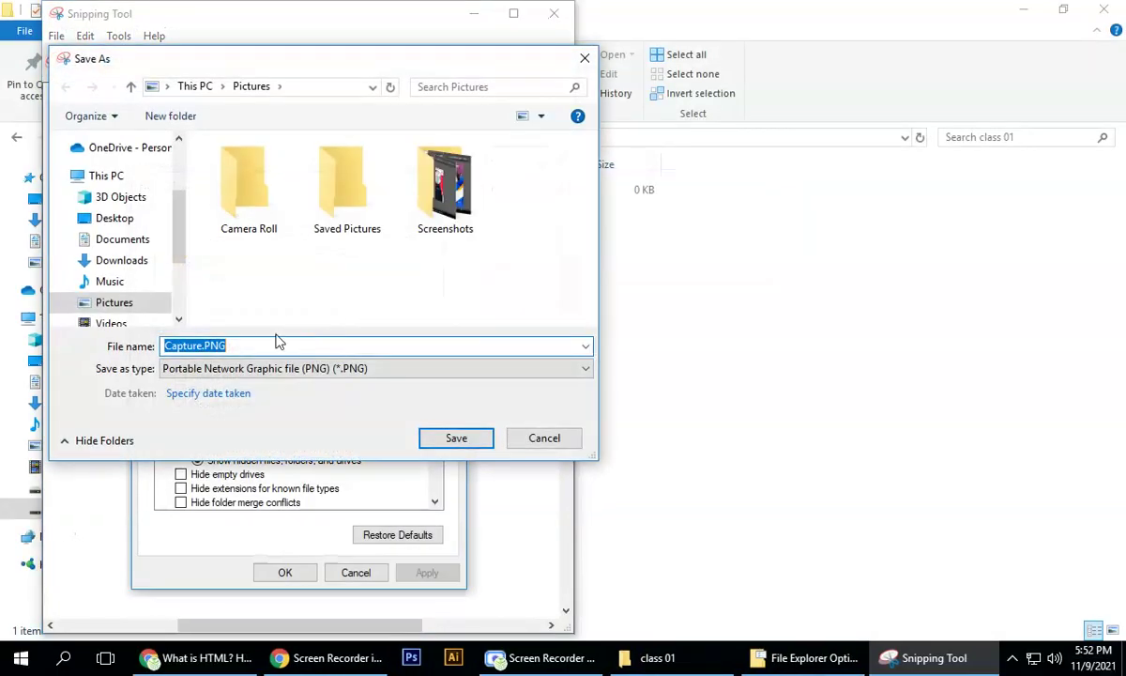
{"action": "scroll", "coordinate": [120, 317], "scroll_direction": "down", "scroll_amount": 1}
{"action": "left_click", "coordinate": [129, 310]}
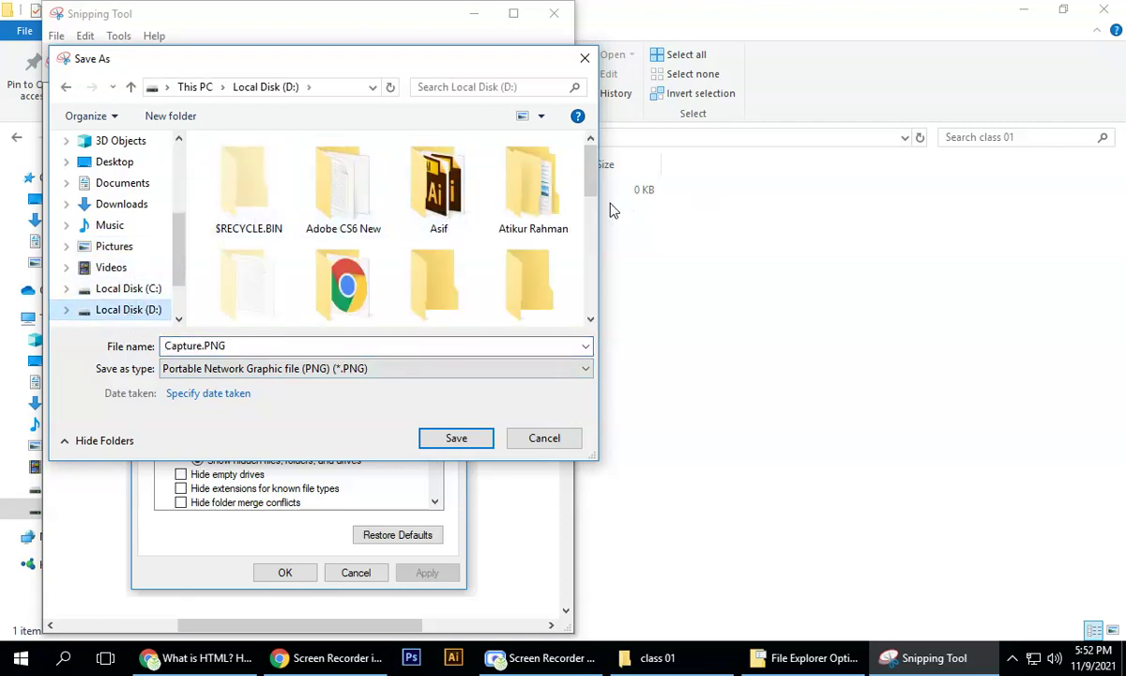
{"action": "double_click", "coordinate": [533, 183]}
{"action": "left_click", "coordinate": [272, 184]}
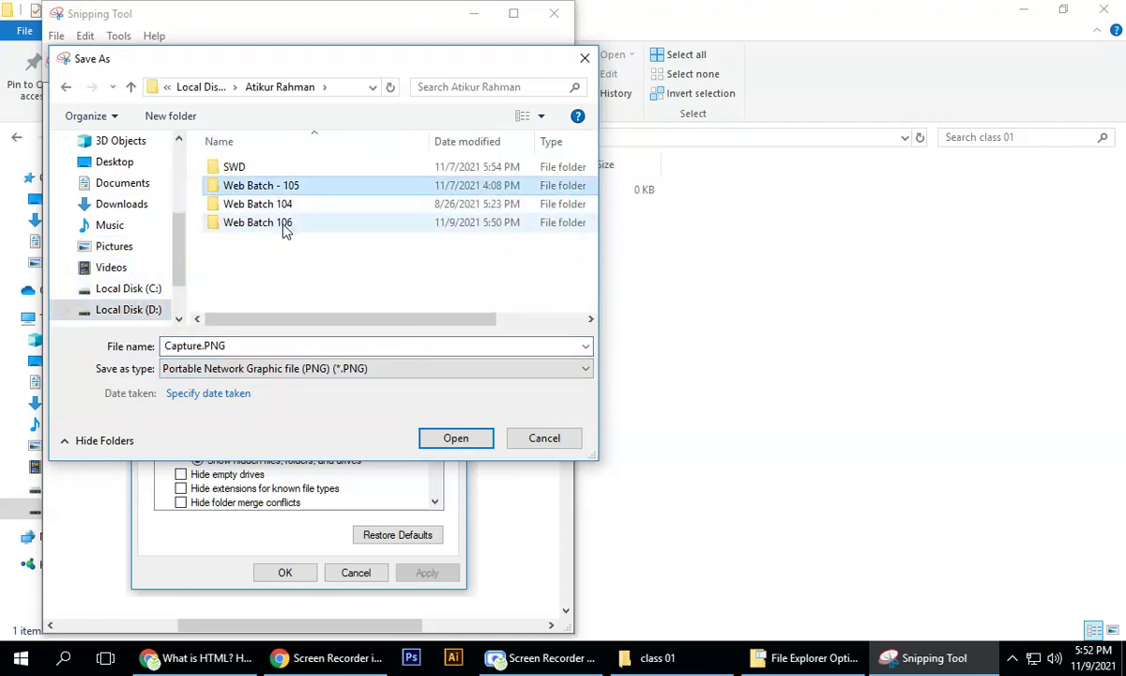
{"action": "double_click", "coordinate": [286, 225]}
{"action": "double_click", "coordinate": [261, 172]}
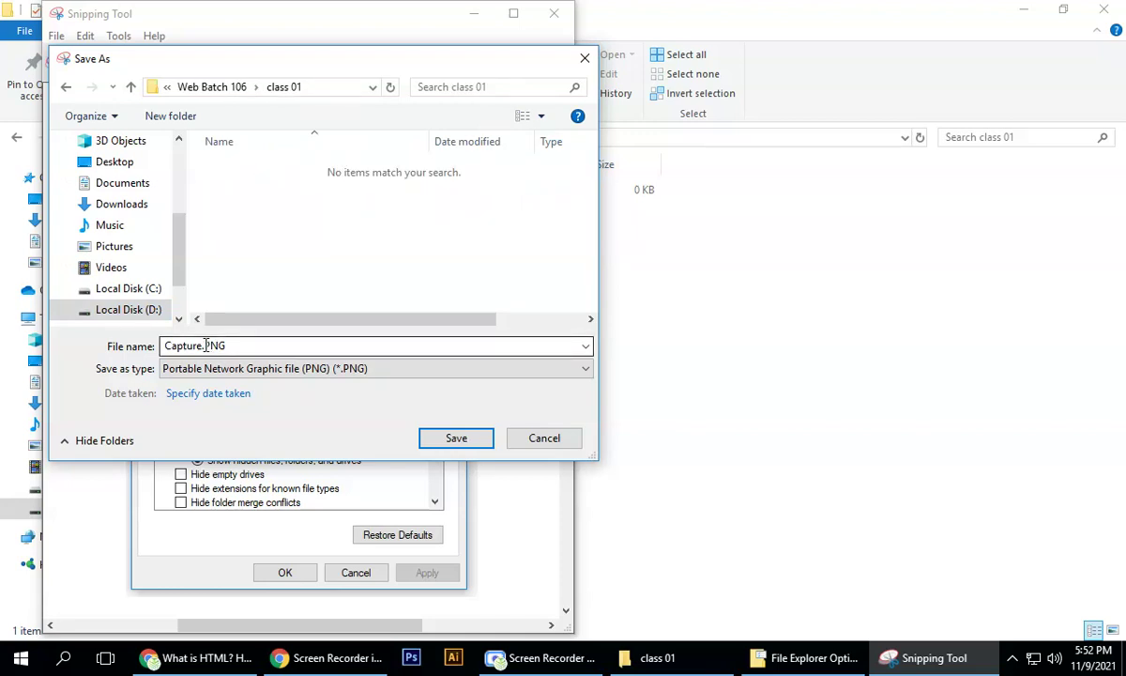
{"action": "double_click", "coordinate": [206, 345]}
{"action": "type", "text": "folderOption"}
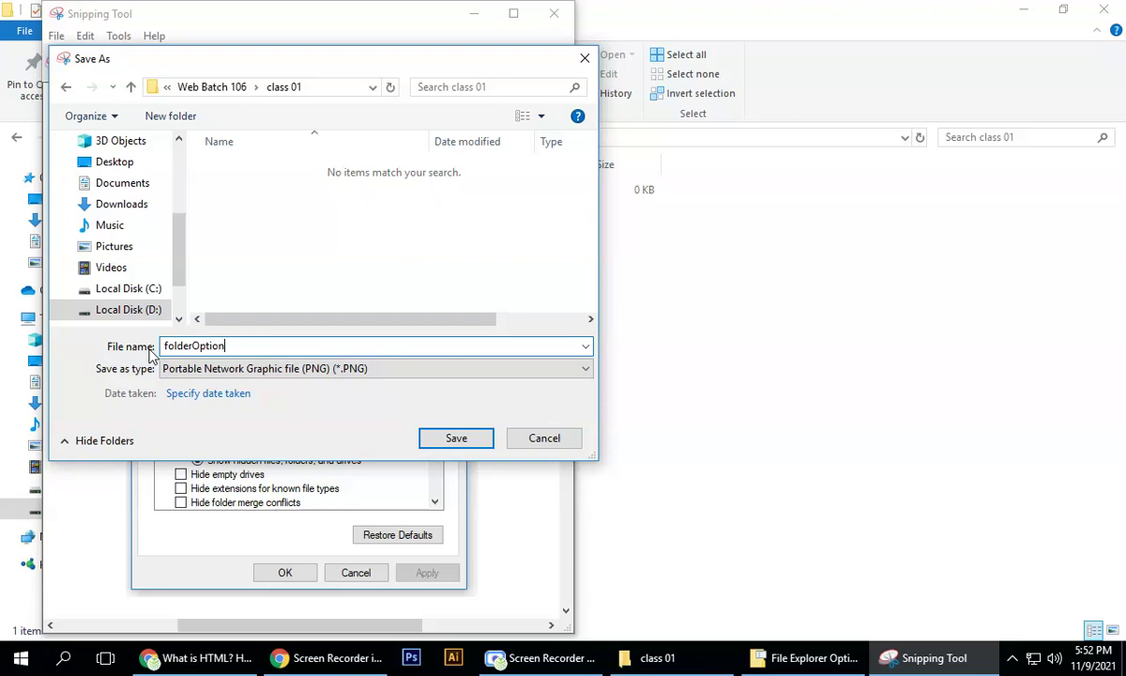
{"action": "key", "text": "Return"}
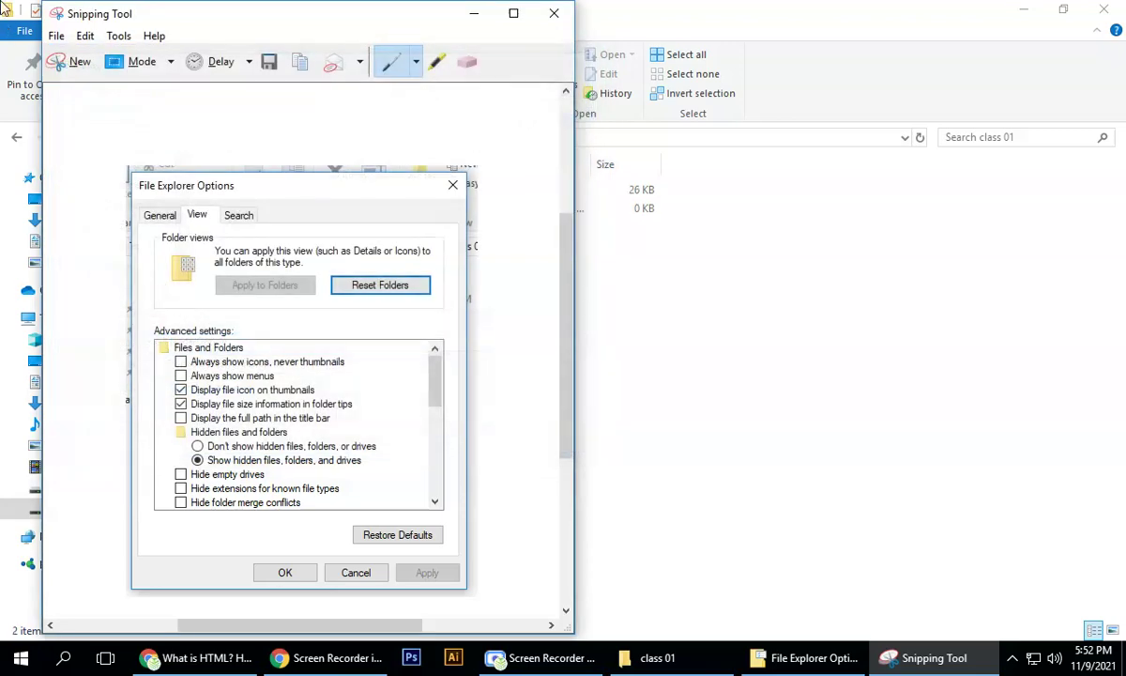
{"action": "left_click", "coordinate": [554, 13]}
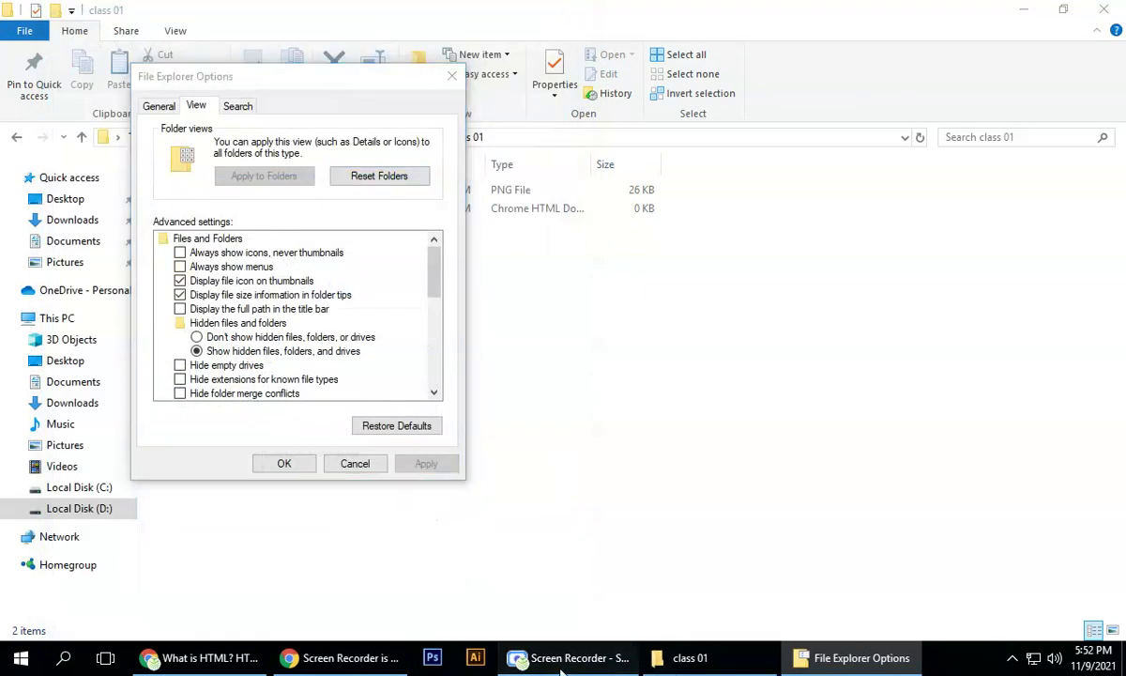
Close the File Explorer Options dialog and return to the class 01 folder
{"action": "left_click", "coordinate": [544, 656]}
{"action": "left_click", "coordinate": [806, 30]}
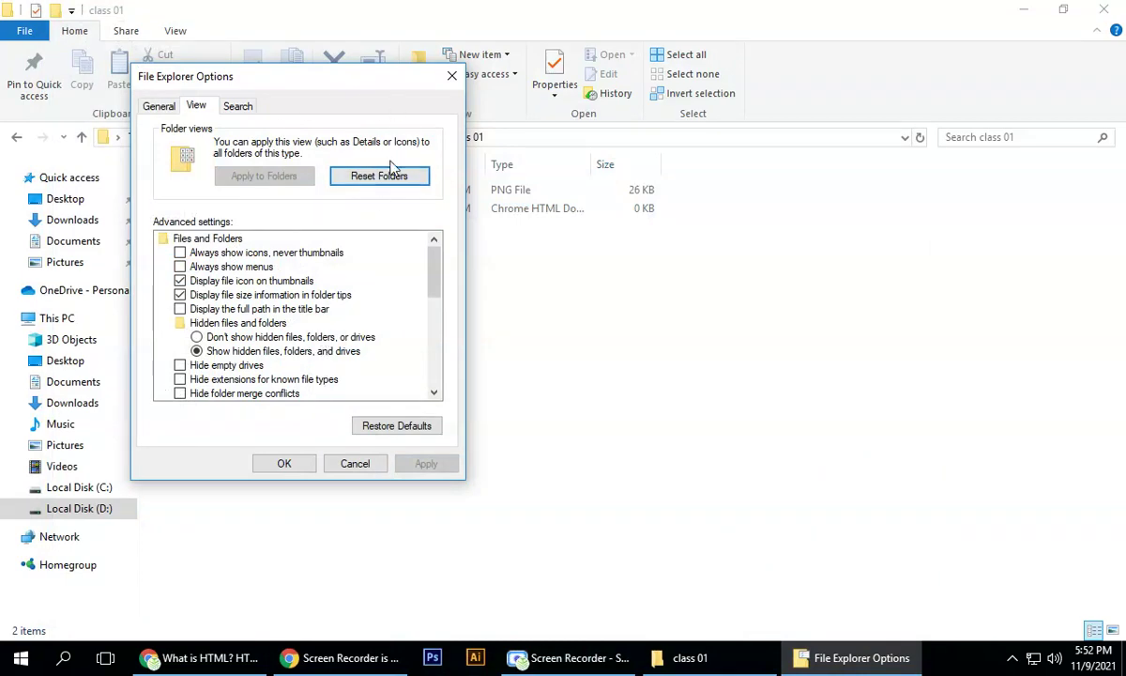
{"action": "left_click", "coordinate": [449, 79]}
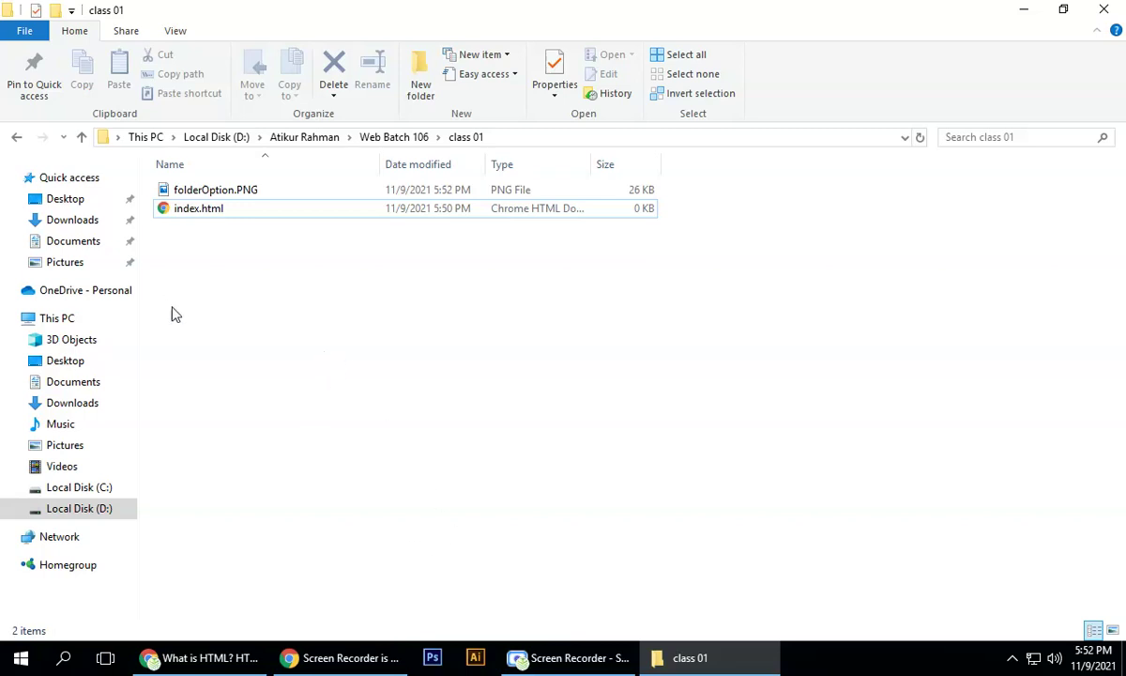
{"action": "left_click", "coordinate": [343, 658]}
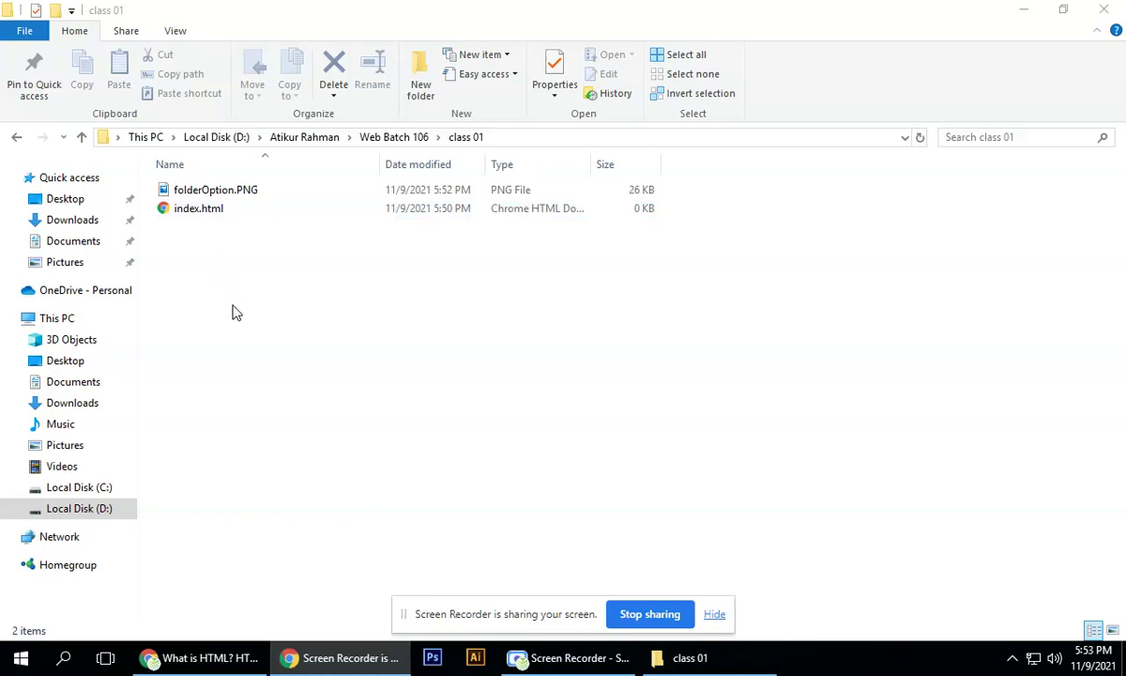
Create a folder named "assets" inside the class 01 folder
{"action": "right_click", "coordinate": [226, 257]}
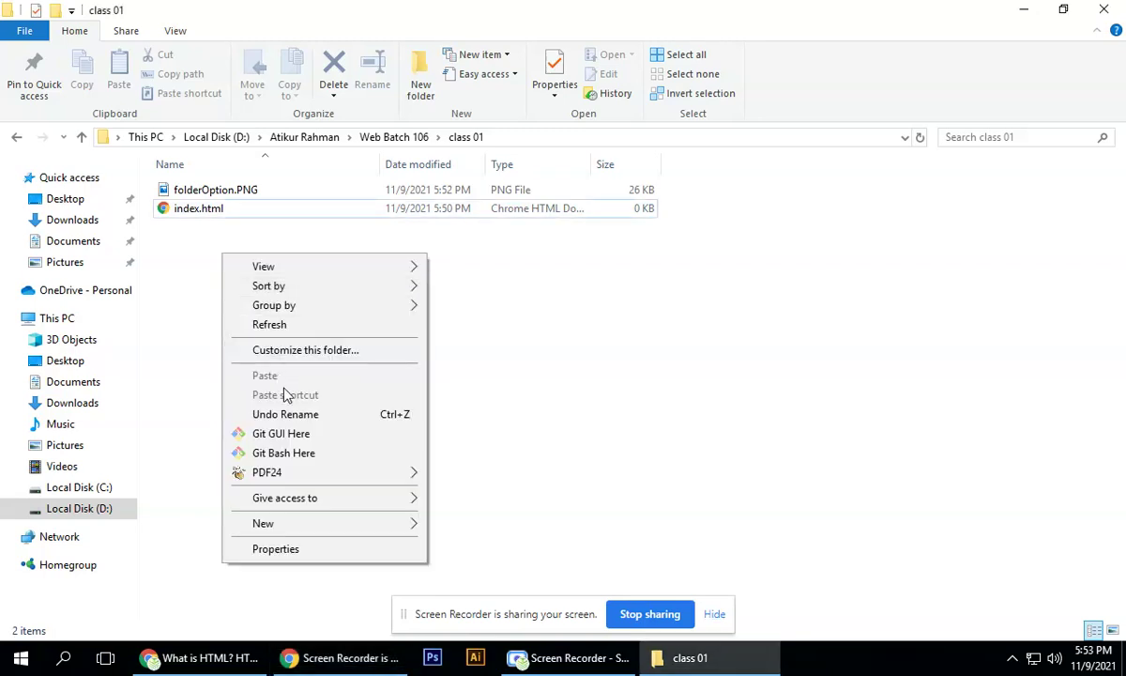
{"action": "mouse_move", "coordinate": [290, 531]}
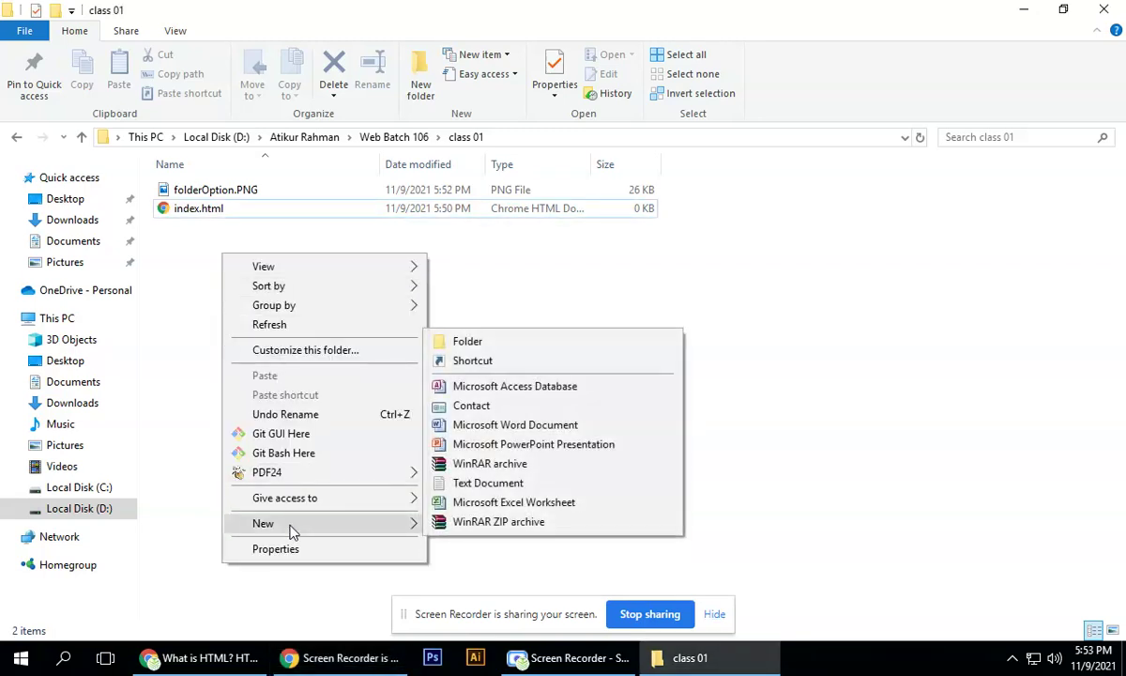
{"action": "left_click", "coordinate": [457, 344]}
{"action": "type", "text": "assets"}
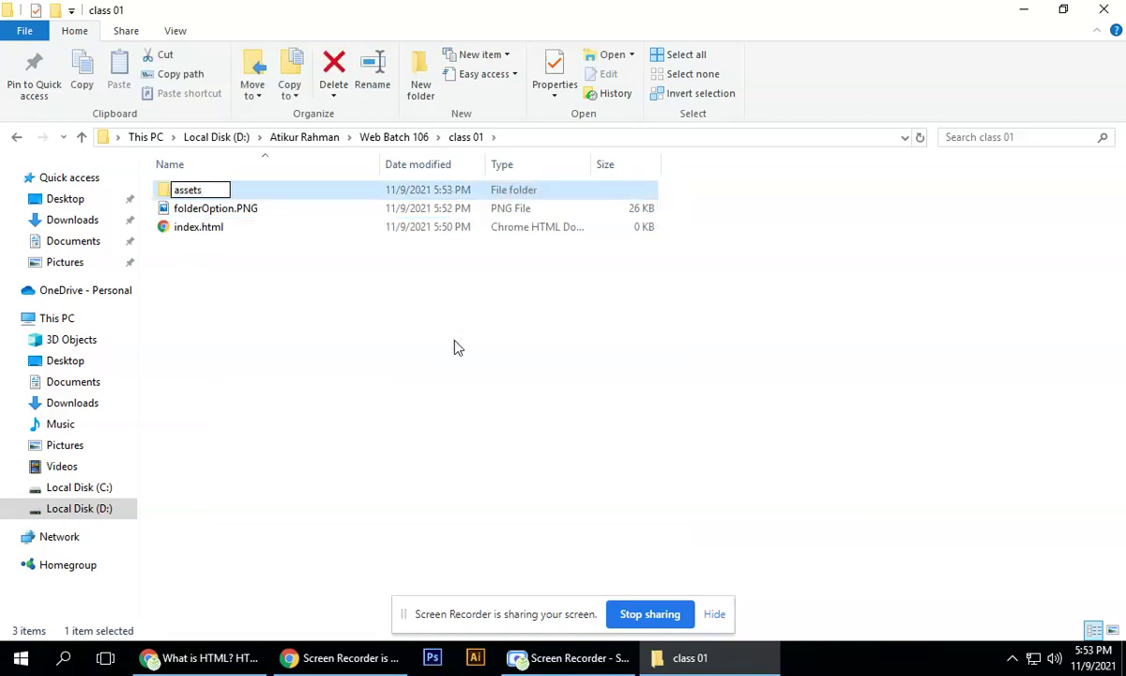
{"action": "key", "text": "Return"}
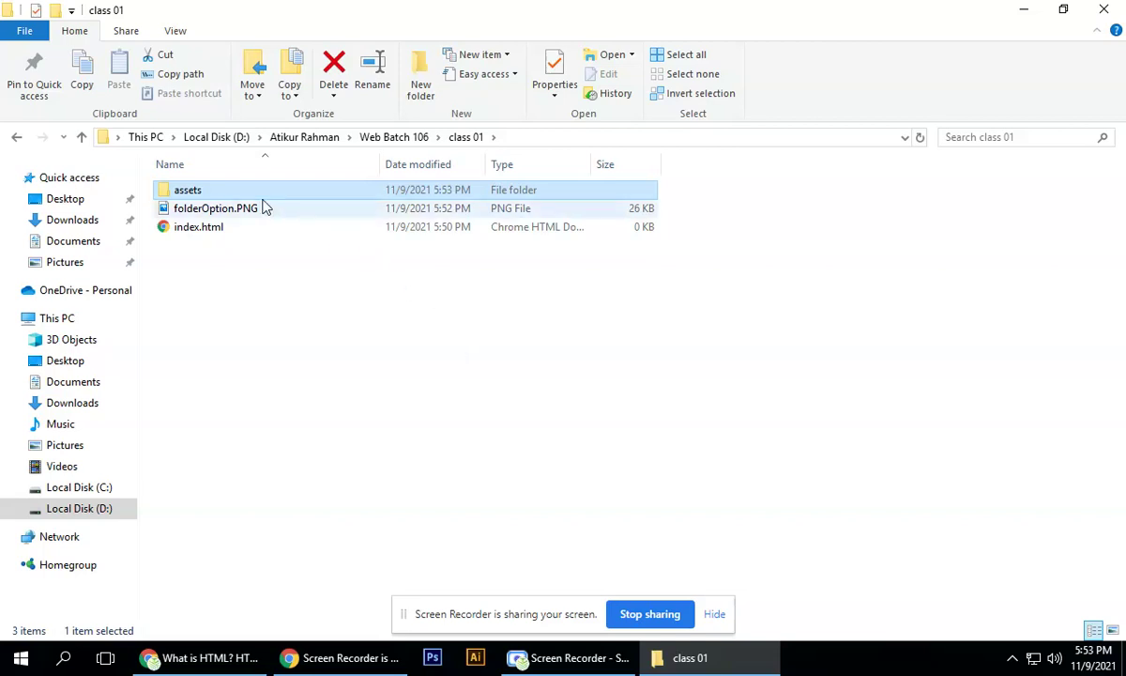
Look inside the assets folder and go back up to the Web Batch 106 folder
{"action": "double_click", "coordinate": [216, 193]}
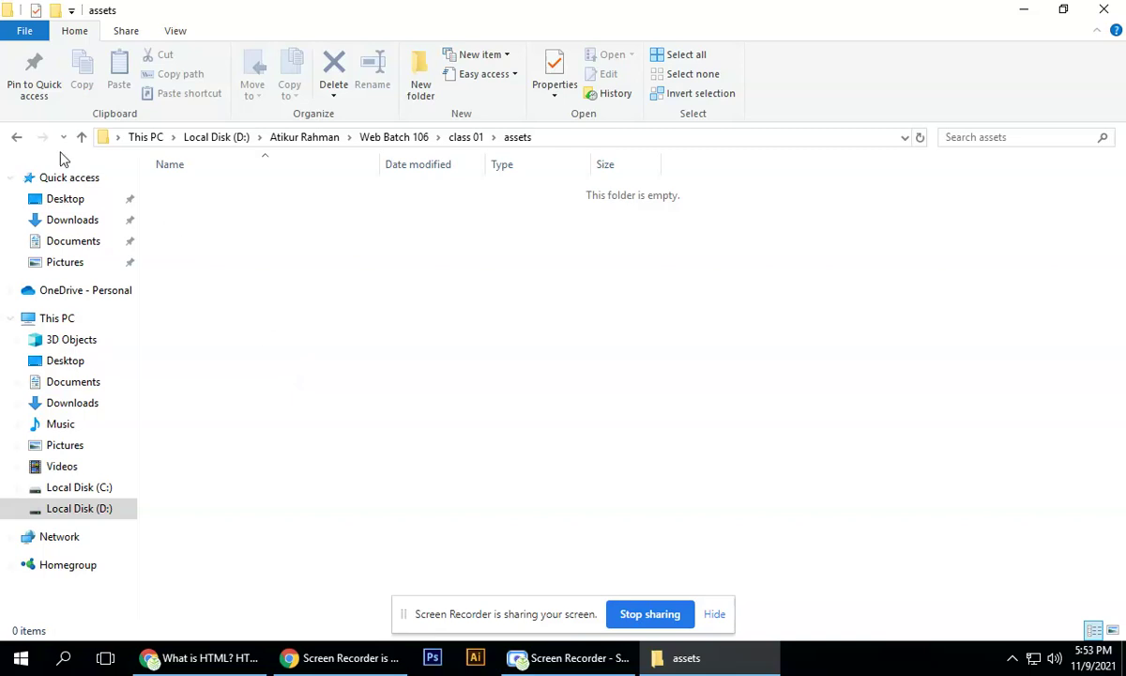
{"action": "left_click", "coordinate": [16, 137]}
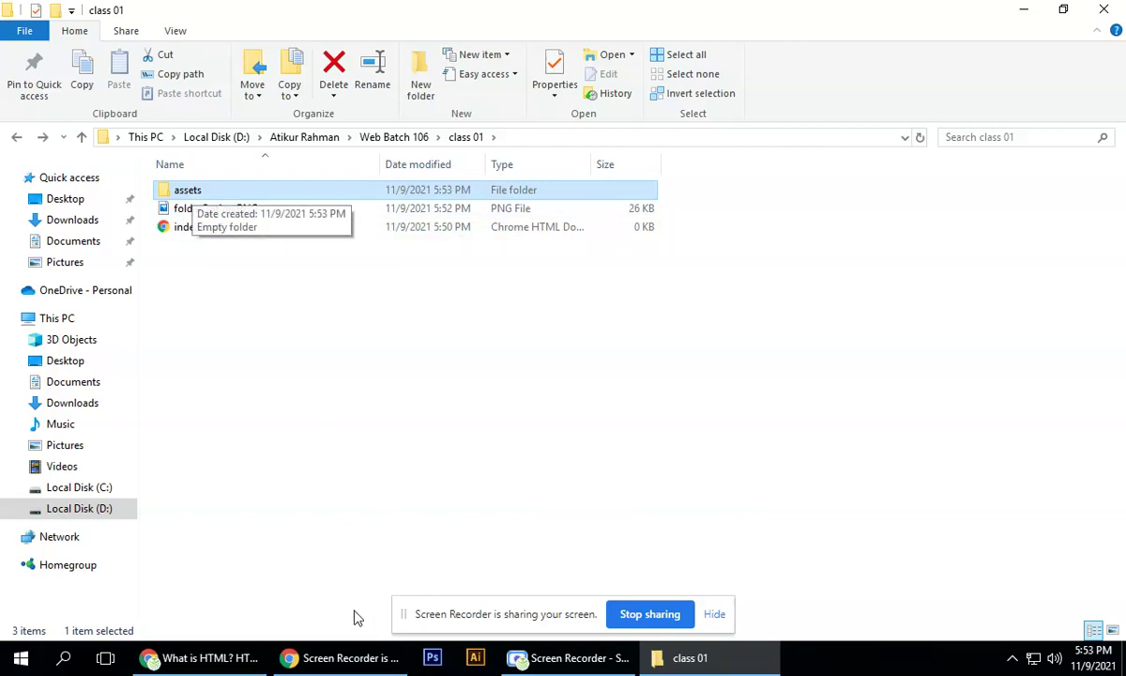
{"action": "left_click", "coordinate": [17, 139]}
{"action": "right_click", "coordinate": [189, 193]}
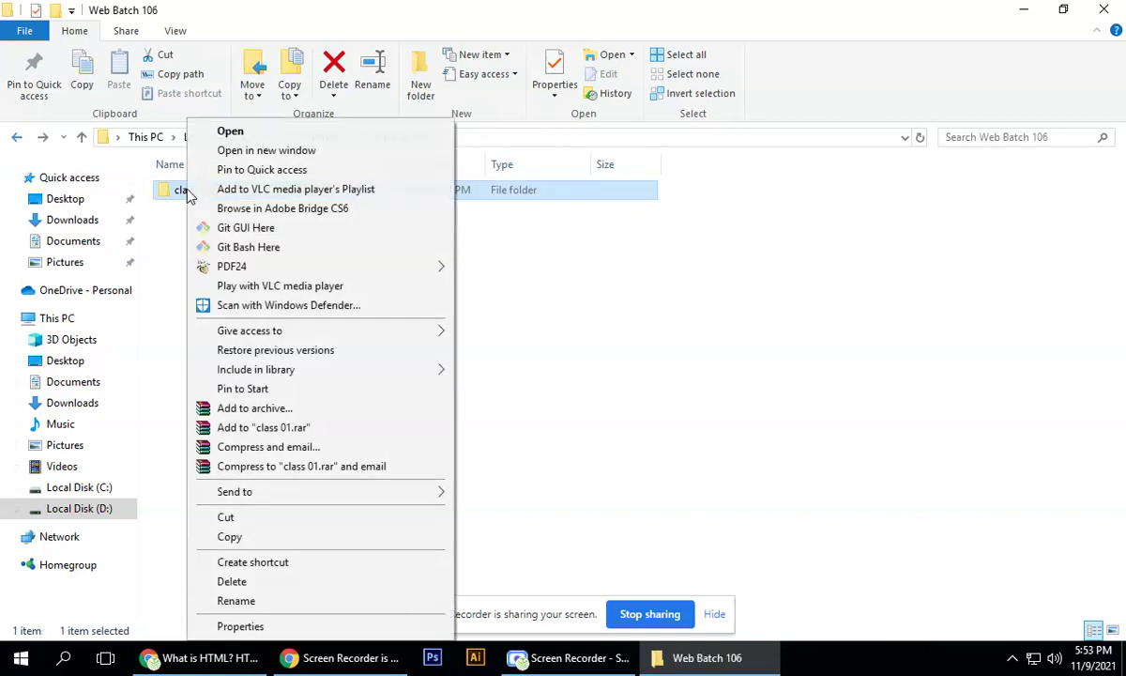
{"action": "left_click", "coordinate": [510, 247]}
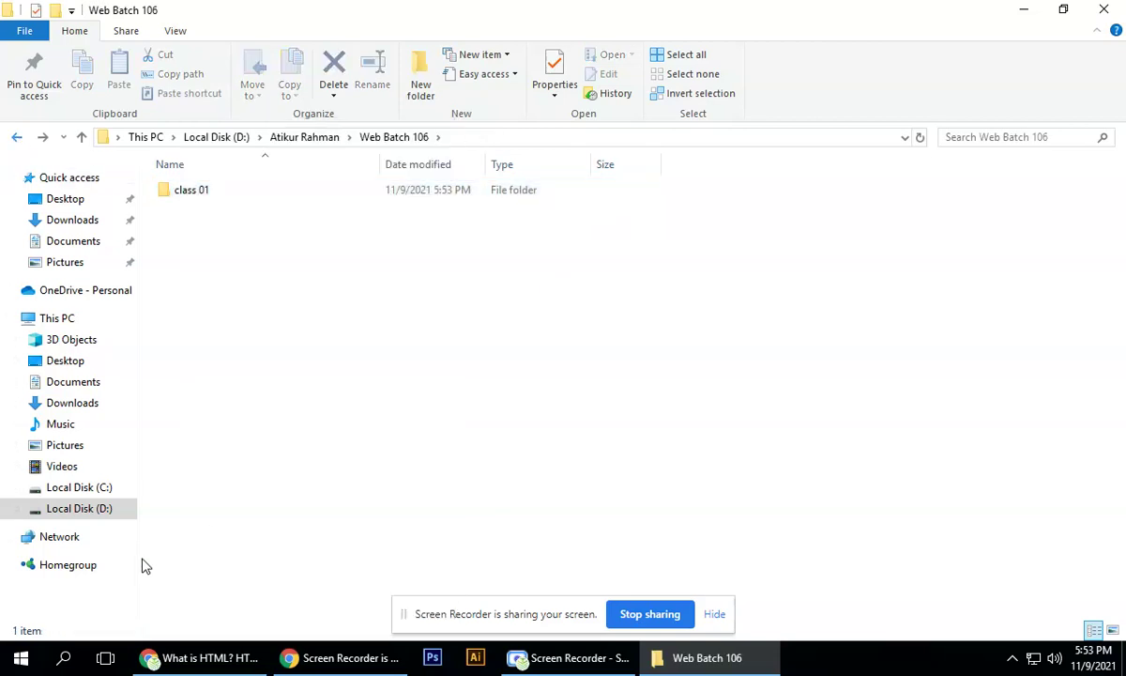
Find Visual Studio Code with the Windows search and launch it
{"action": "left_click", "coordinate": [66, 660]}
{"action": "type", "text": "vs"}
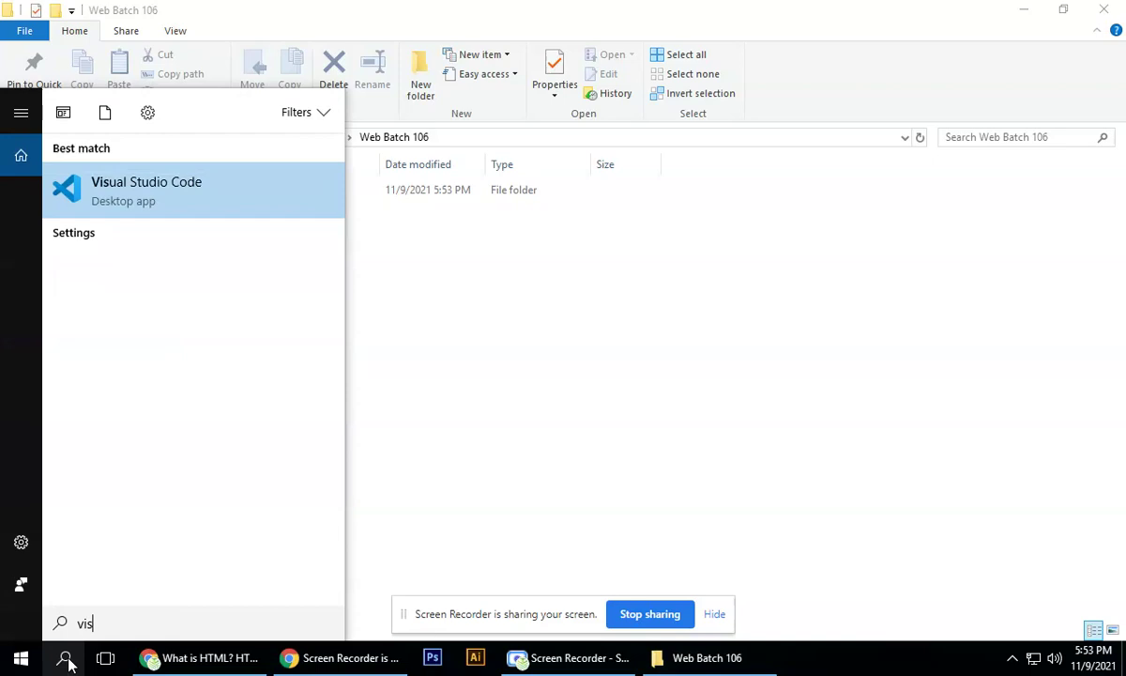
{"action": "key", "text": "Return"}
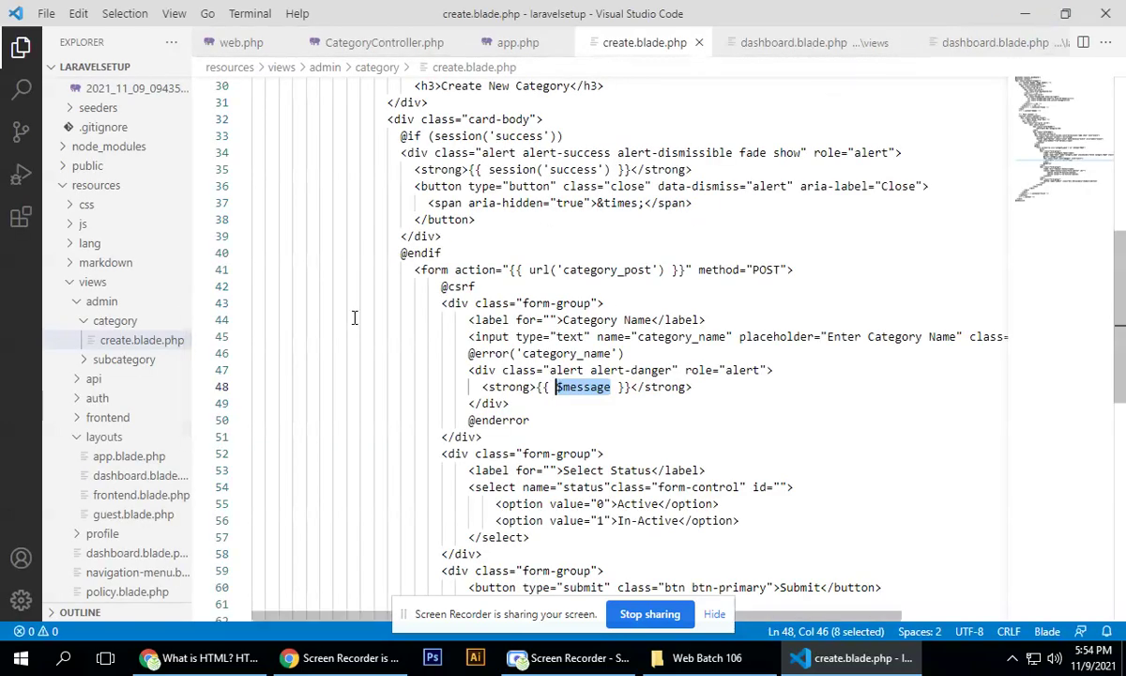
{"action": "left_click", "coordinate": [573, 657]}
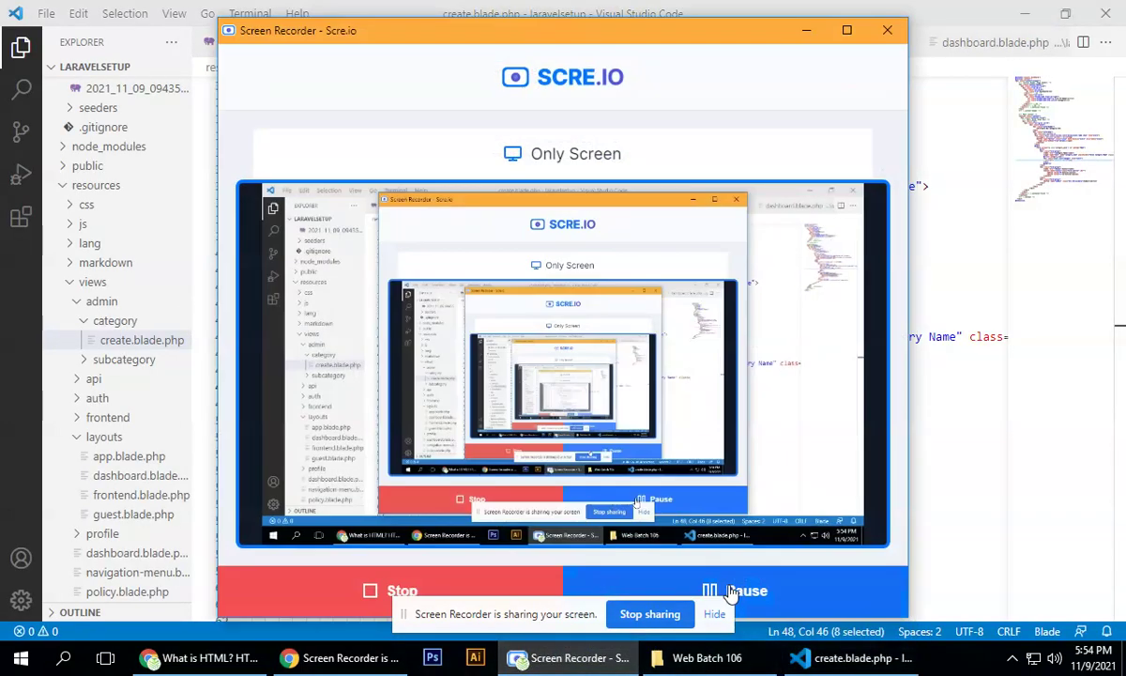
{"action": "left_click", "coordinate": [794, 29]}
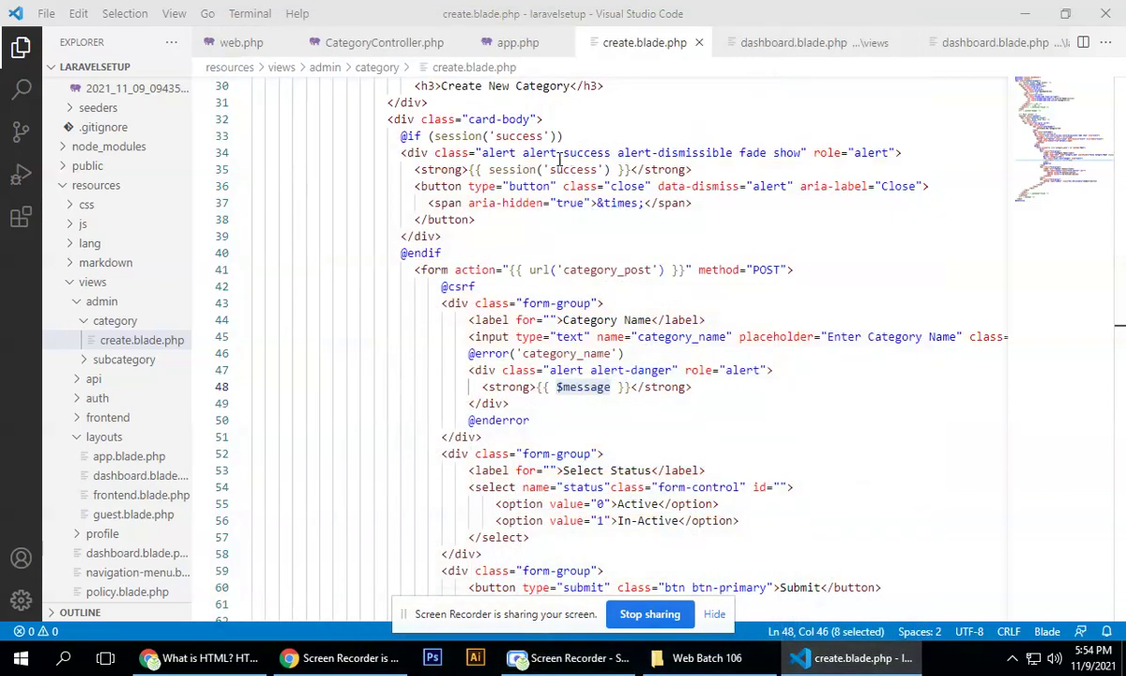
Switch to Chrome and search Google for "visual studio" in a new tab
{"action": "left_click", "coordinate": [202, 657]}
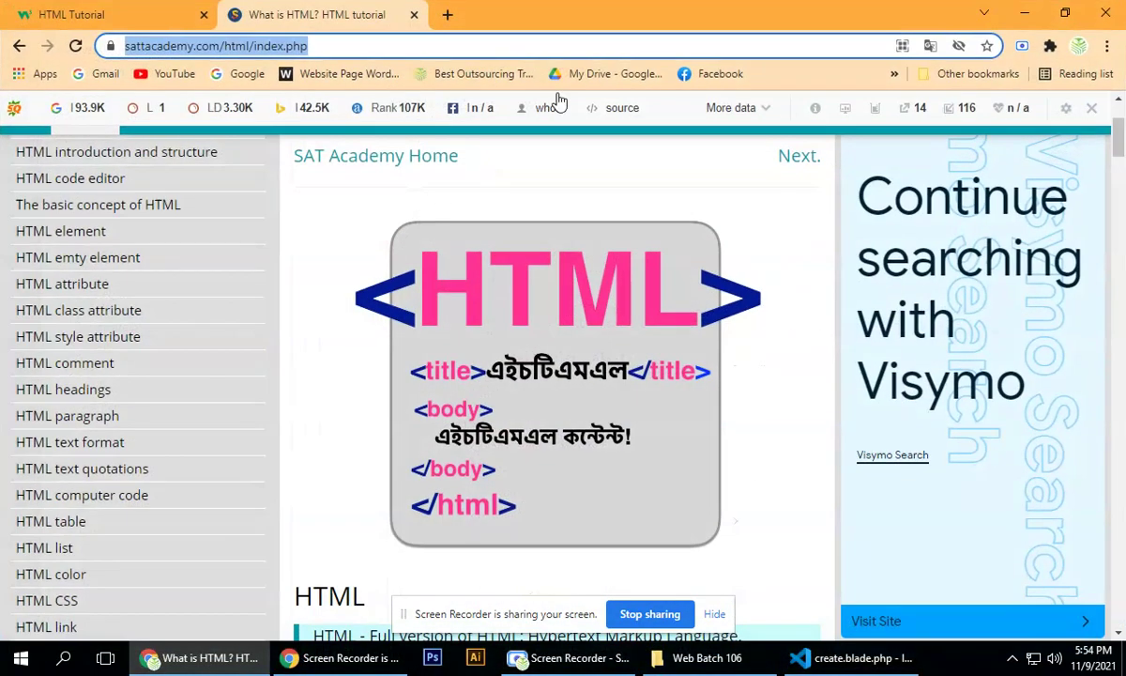
{"action": "left_click", "coordinate": [438, 22]}
{"action": "type", "text": "vidu"}
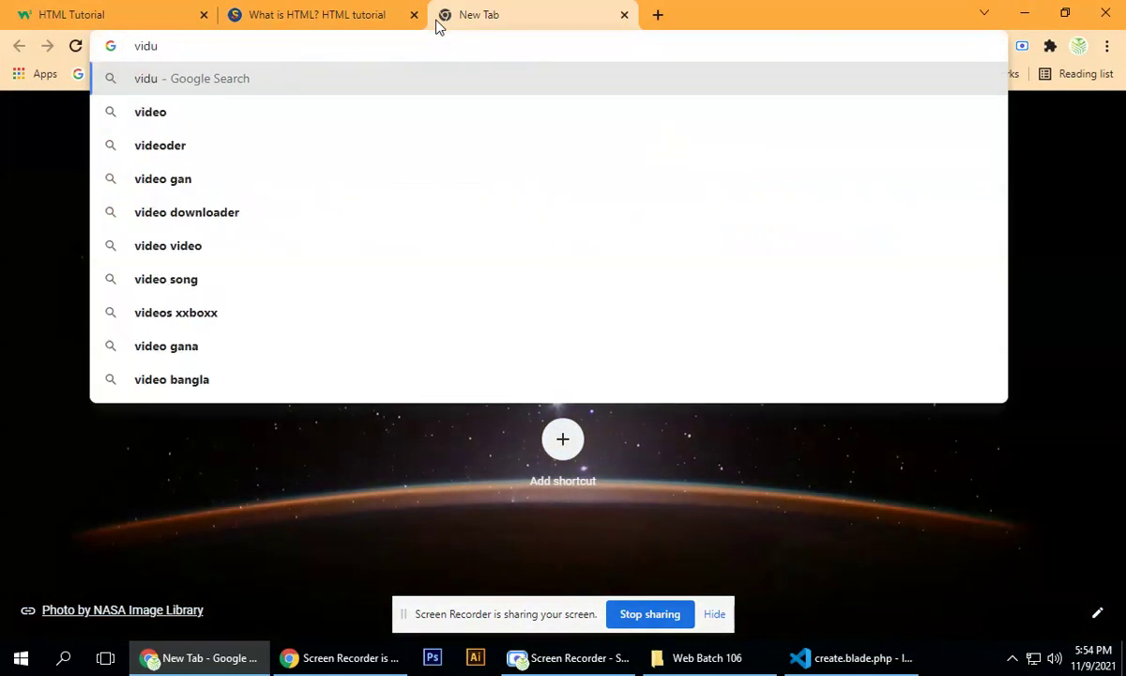
{"action": "key", "text": "BackSpace"}
{"action": "key", "text": "BackSpace"}
{"action": "type", "text": "s"}
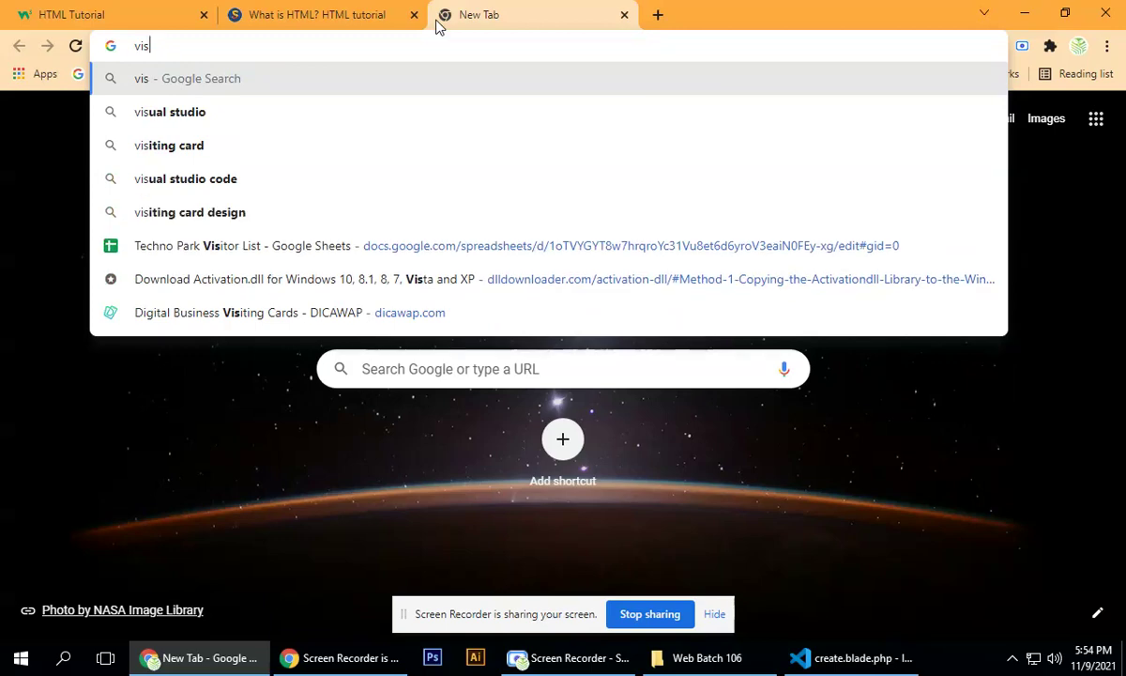
{"action": "key", "text": "Down"}
{"action": "key", "text": "Return"}
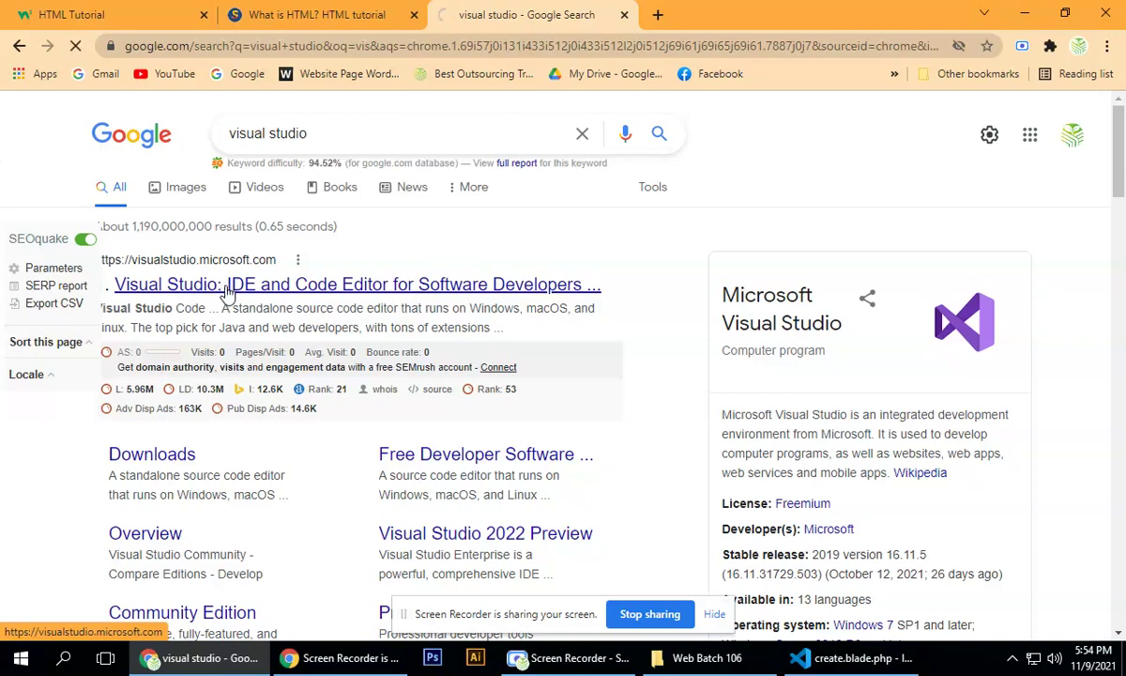
Open the official Visual Studio website from the results and look over the Visual Studio family download options
{"action": "left_click", "coordinate": [226, 290]}
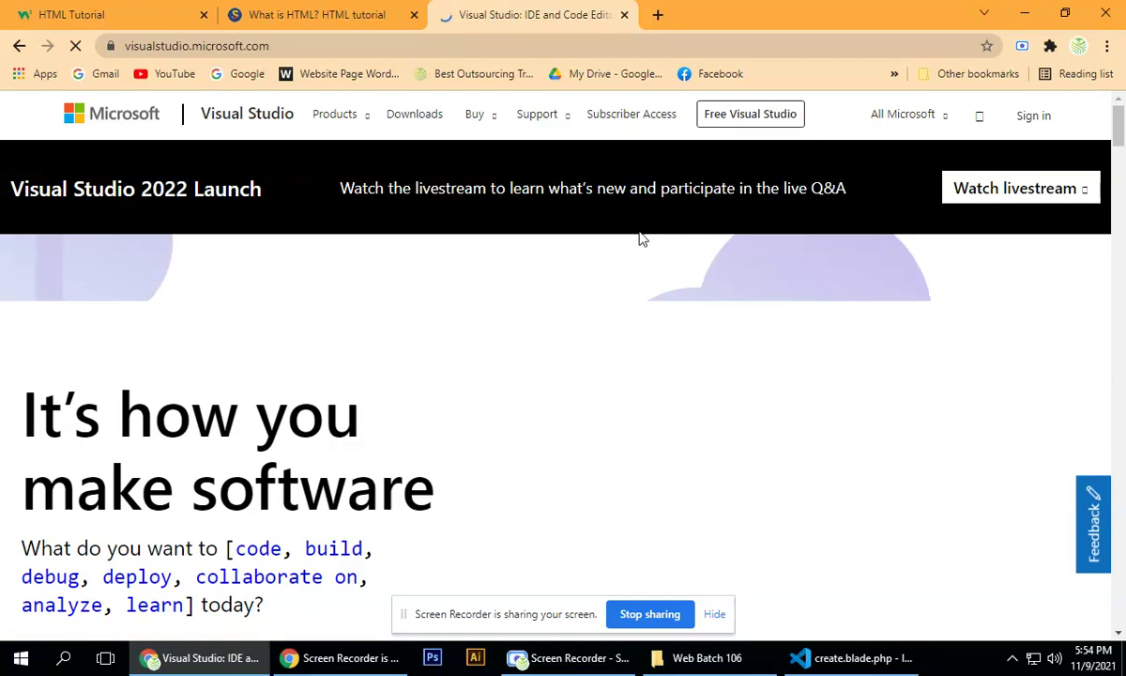
{"action": "scroll", "coordinate": [647, 272], "scroll_direction": "down", "scroll_amount": 7}
{"action": "scroll", "coordinate": [522, 283], "scroll_direction": "up", "scroll_amount": 8}
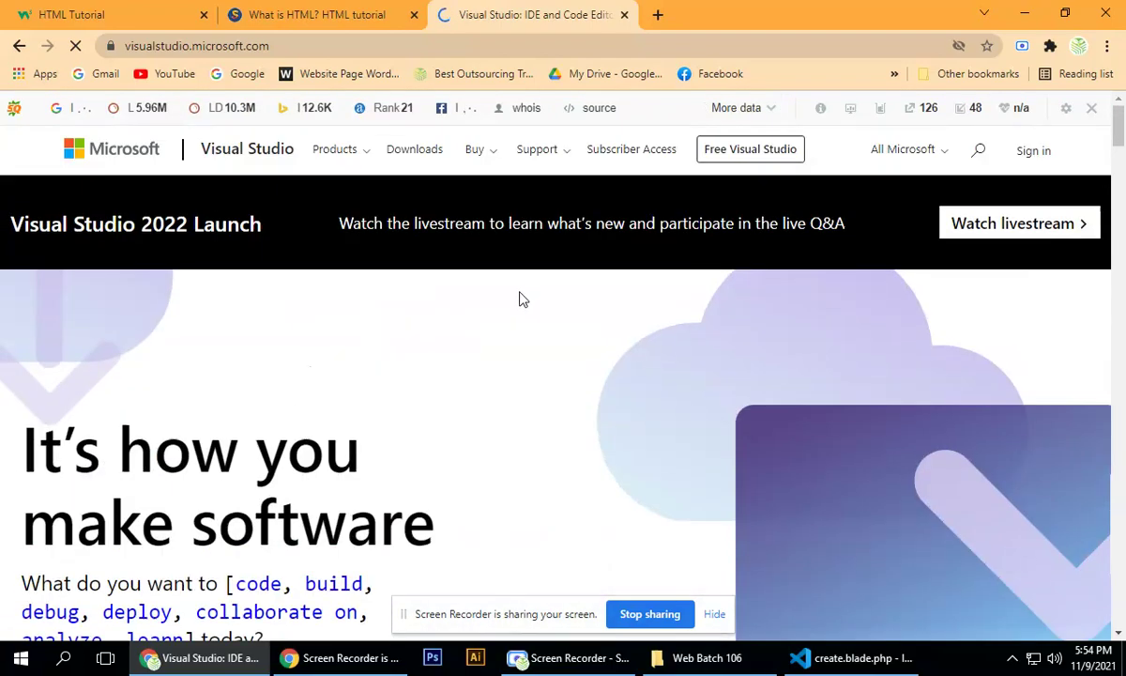
{"action": "scroll", "coordinate": [522, 299], "scroll_direction": "down", "scroll_amount": 6}
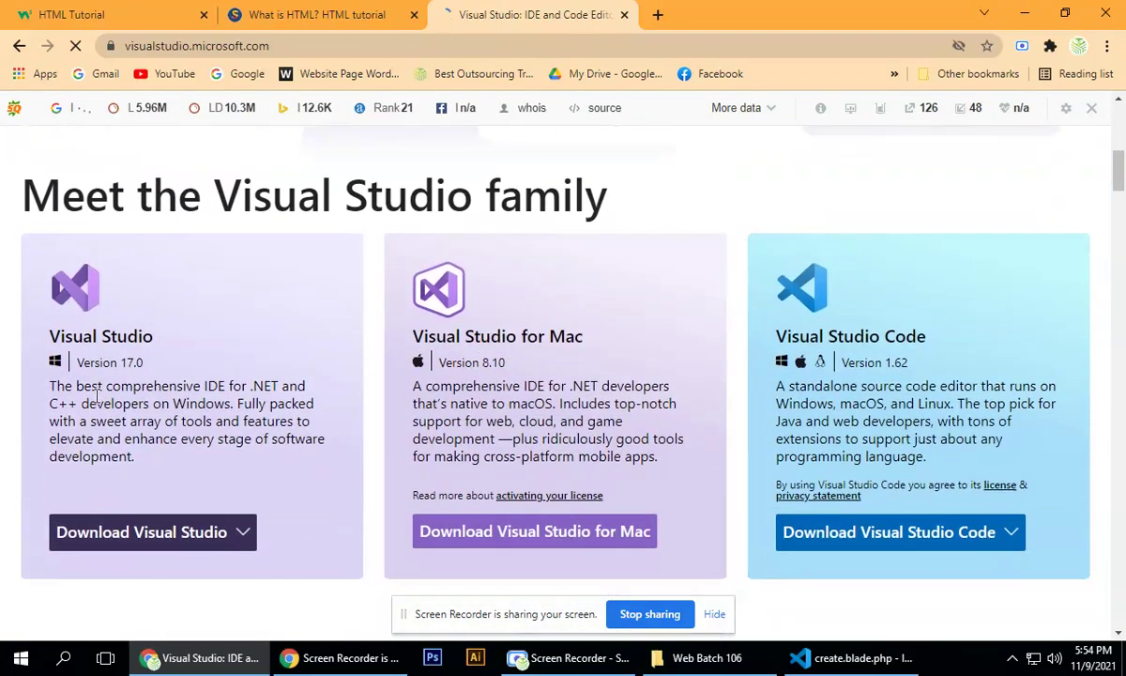
{"action": "scroll", "coordinate": [96, 397], "scroll_direction": "down", "scroll_amount": 2}
{"action": "scroll", "coordinate": [136, 199], "scroll_direction": "up", "scroll_amount": 2}
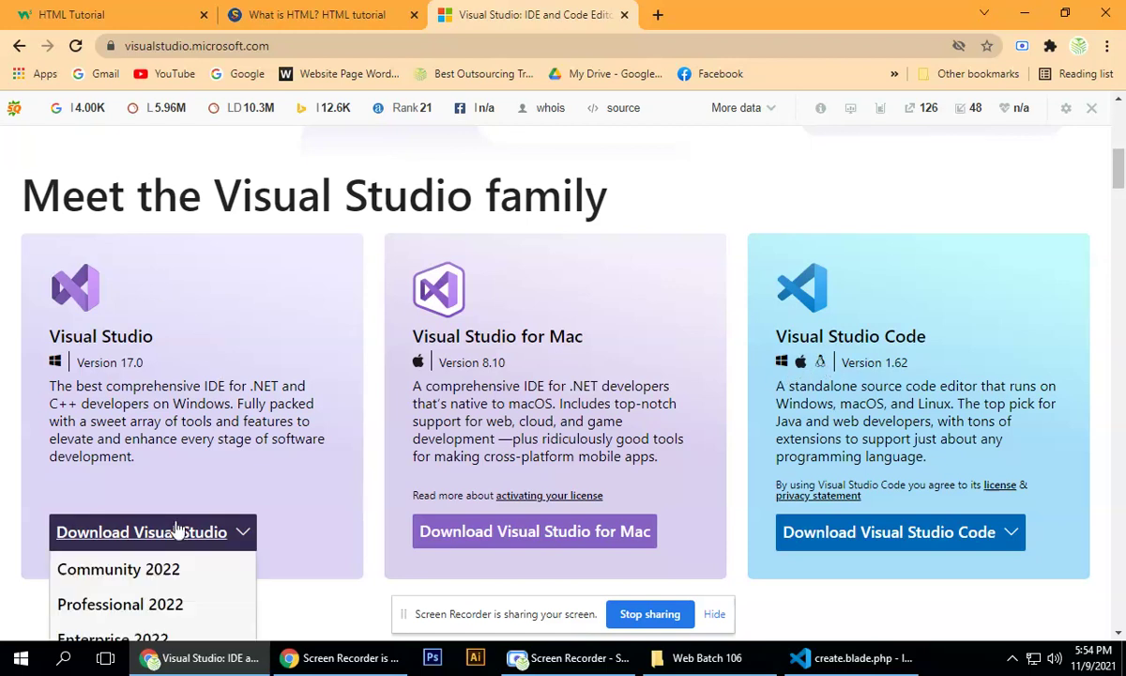
Open the Visual Studio product page from the family section and skim through its feature descriptions
{"action": "left_click", "coordinate": [101, 336]}
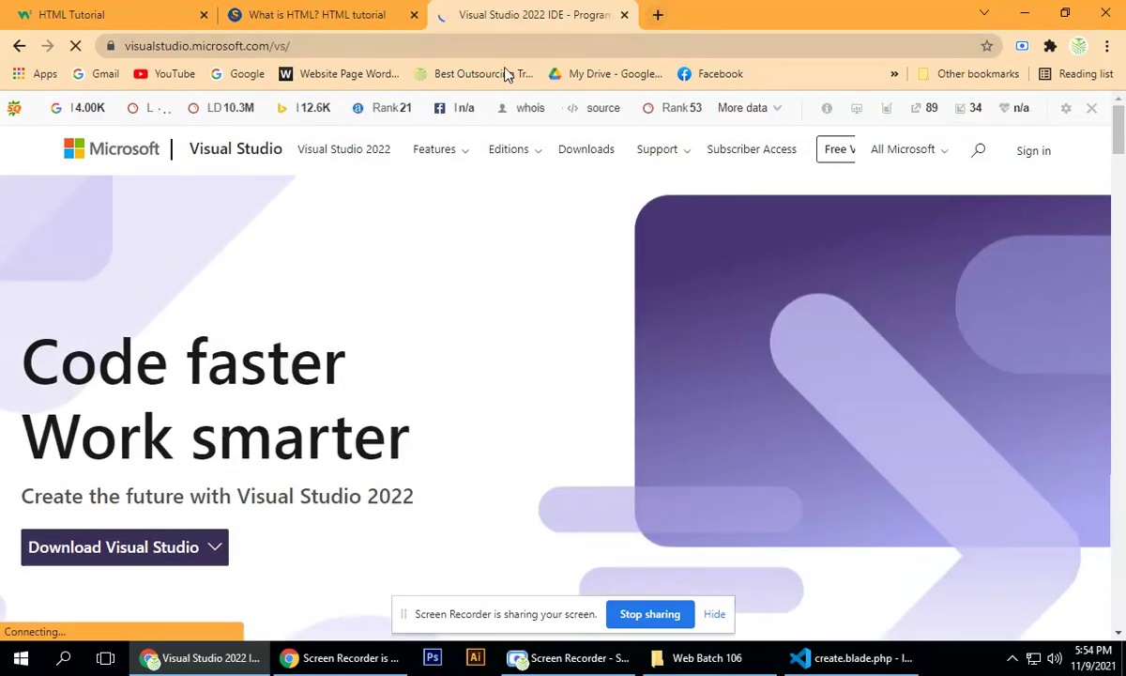
{"action": "scroll", "coordinate": [395, 375], "scroll_direction": "down", "scroll_amount": 5}
{"action": "scroll", "coordinate": [394, 390], "scroll_direction": "down", "scroll_amount": 15}
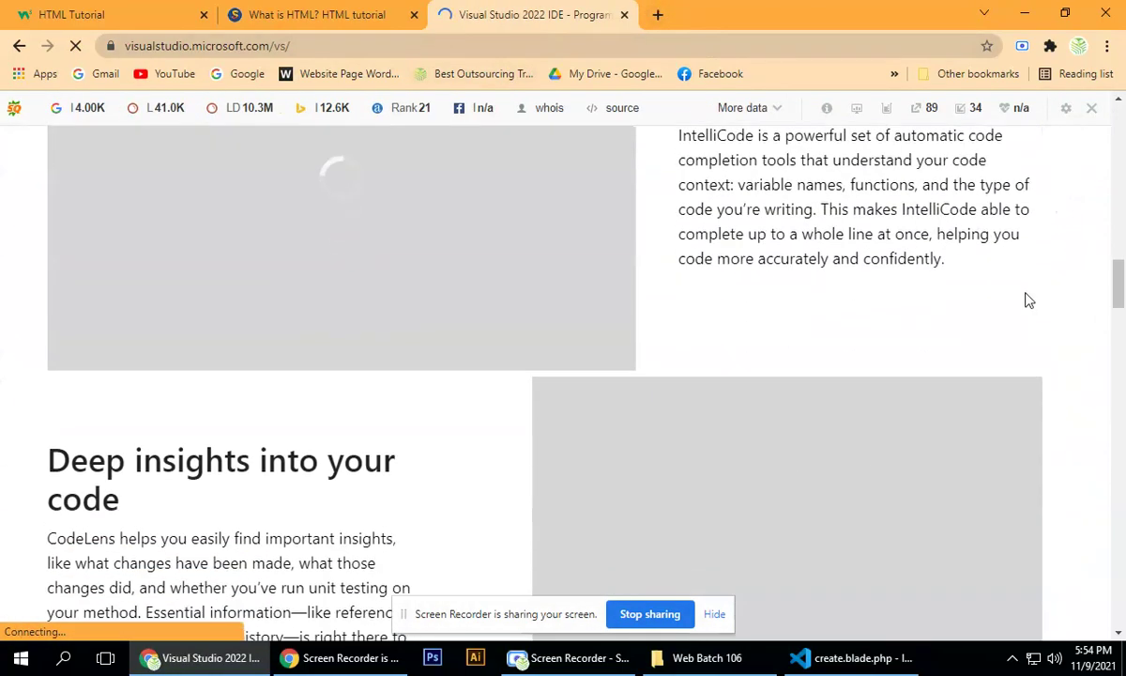
{"action": "scroll", "coordinate": [541, 385], "scroll_direction": "down", "scroll_amount": 3}
{"action": "scroll", "coordinate": [394, 382], "scroll_direction": "up", "scroll_amount": 15}
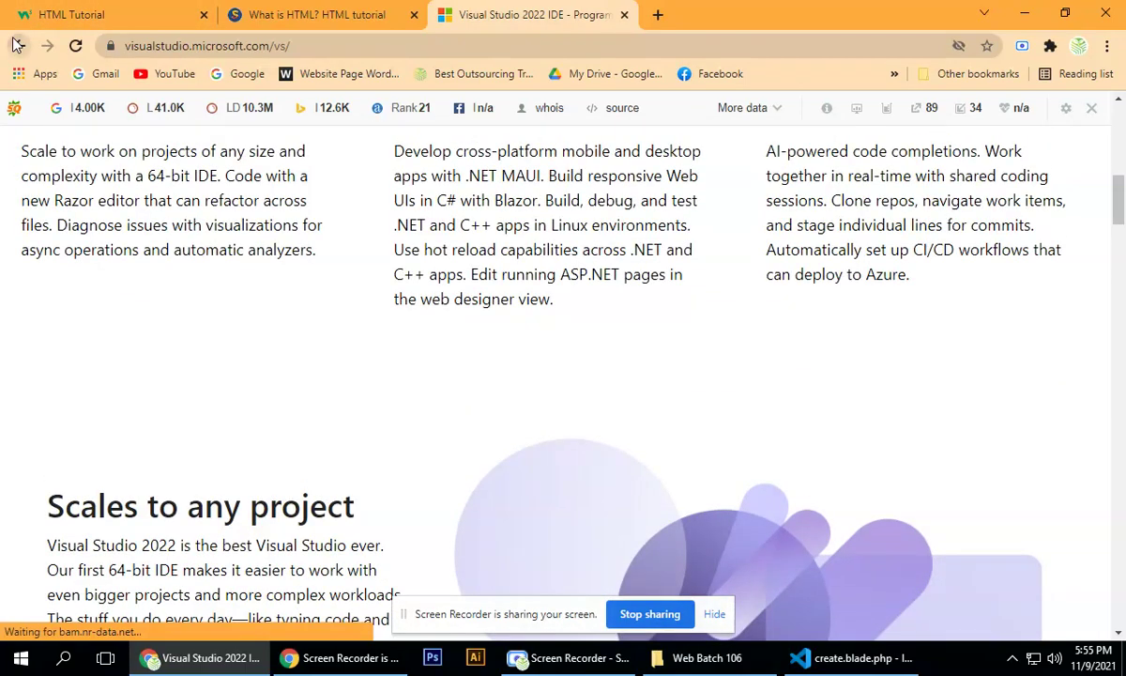
Return to the Google results for "visual studio" and open the site's Downloads page
{"action": "left_click", "coordinate": [16, 45]}
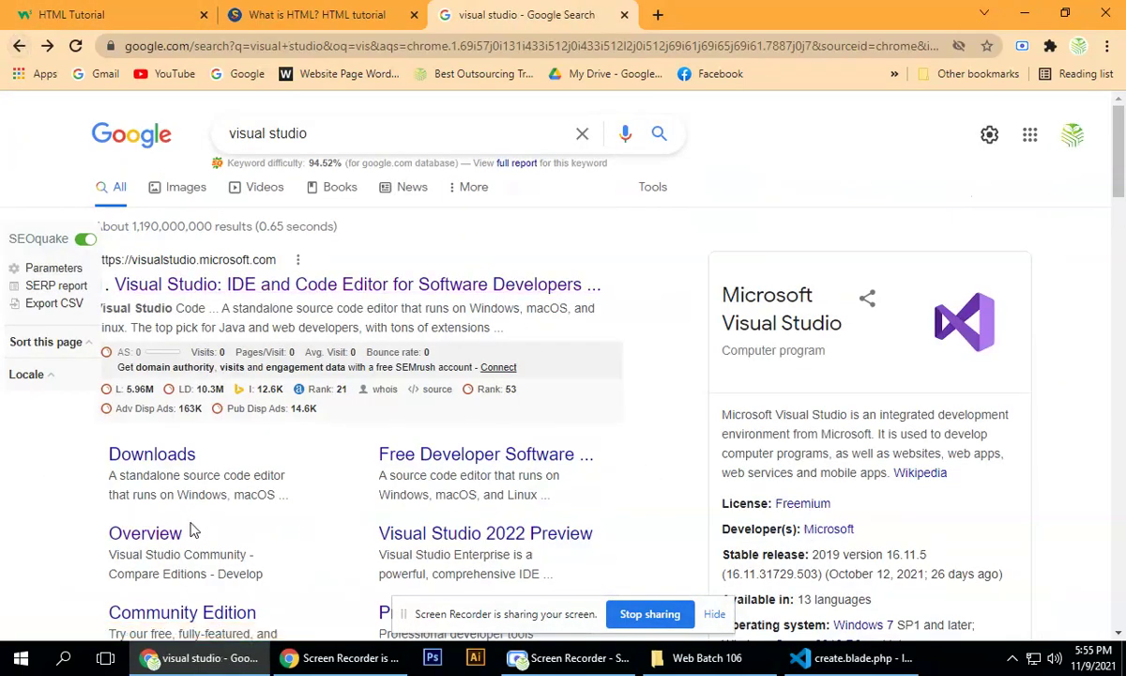
{"action": "scroll", "coordinate": [194, 528], "scroll_direction": "down", "scroll_amount": 2}
{"action": "left_click", "coordinate": [156, 279]}
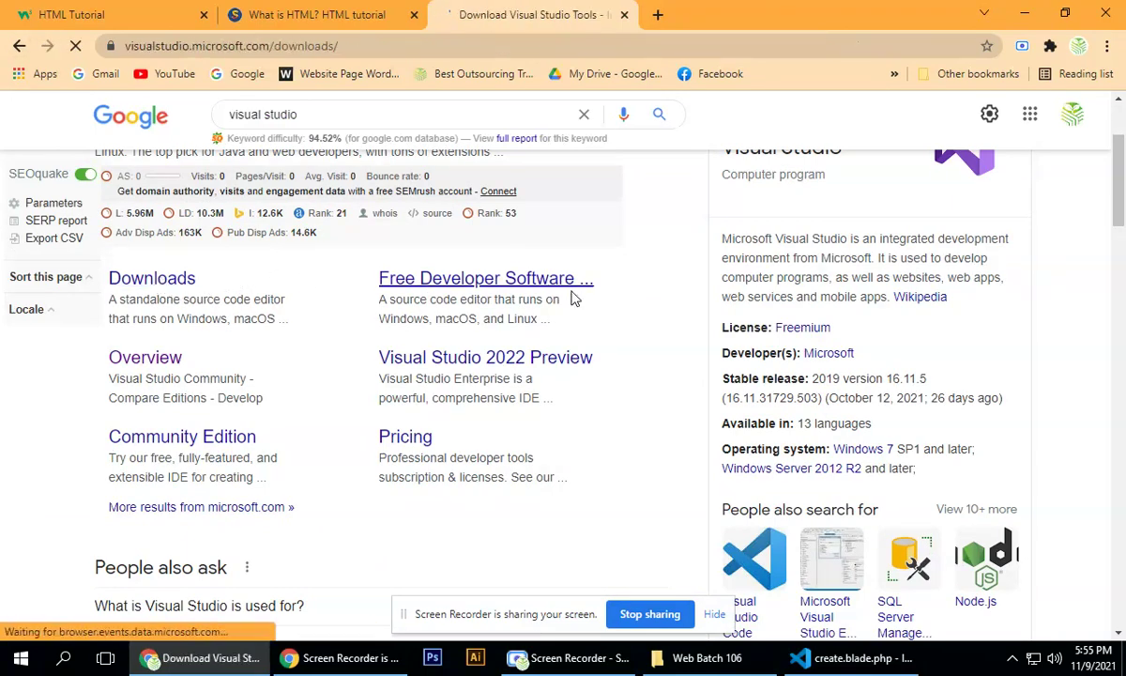
Start the free download of the Windows x64 User Installer for Visual Studio Code
{"action": "scroll", "coordinate": [547, 391], "scroll_direction": "down", "scroll_amount": 2}
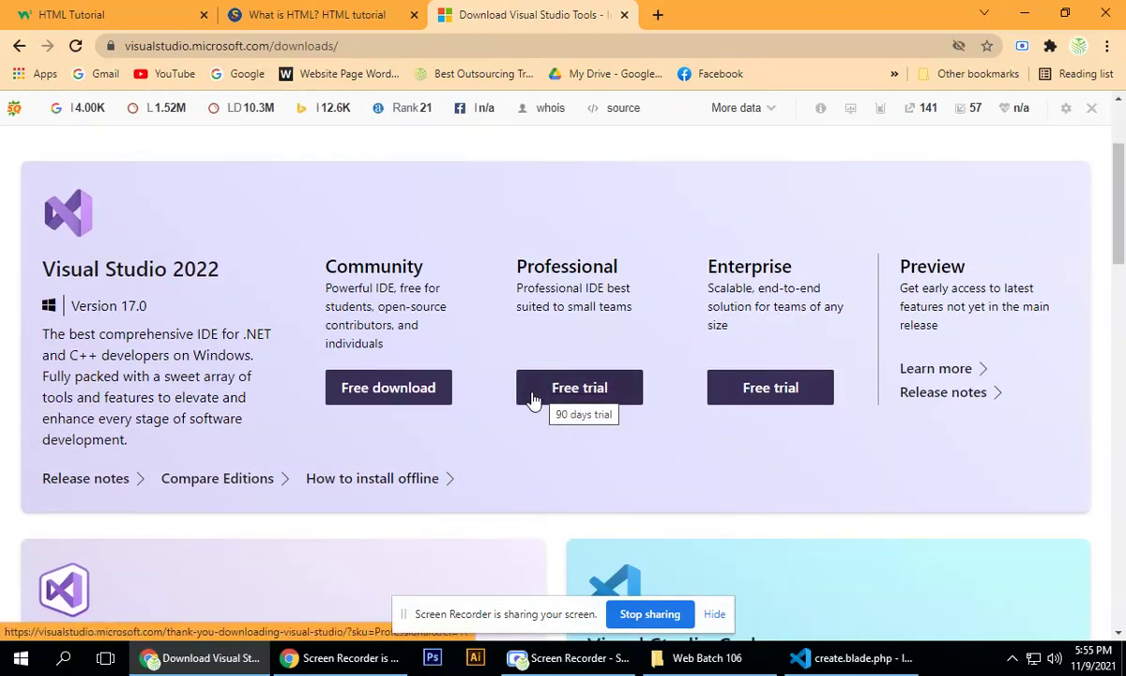
{"action": "scroll", "coordinate": [558, 366], "scroll_direction": "down", "scroll_amount": 3}
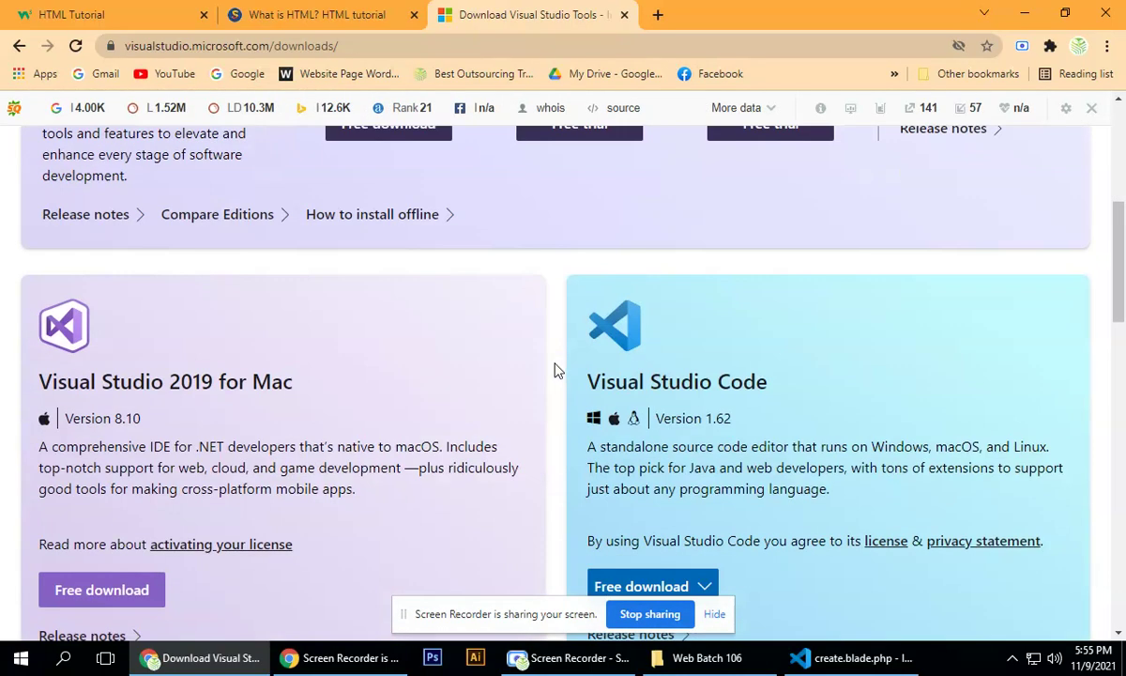
{"action": "scroll", "coordinate": [549, 361], "scroll_direction": "down", "scroll_amount": 1}
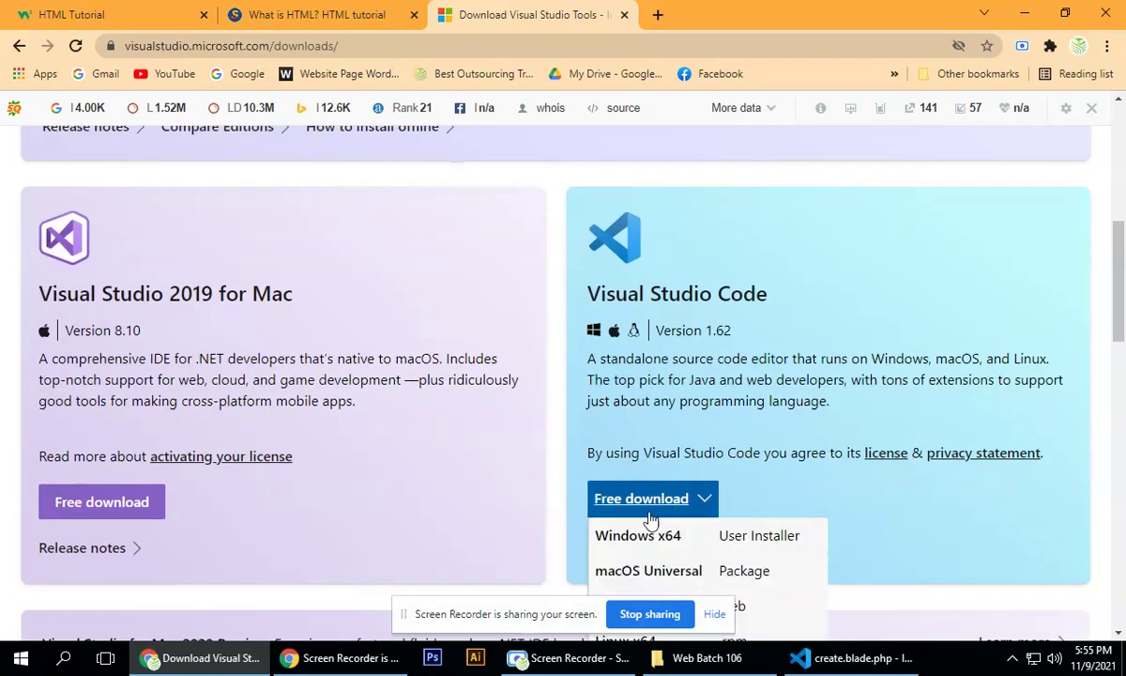
{"action": "scroll", "coordinate": [649, 263], "scroll_direction": "down", "scroll_amount": 1}
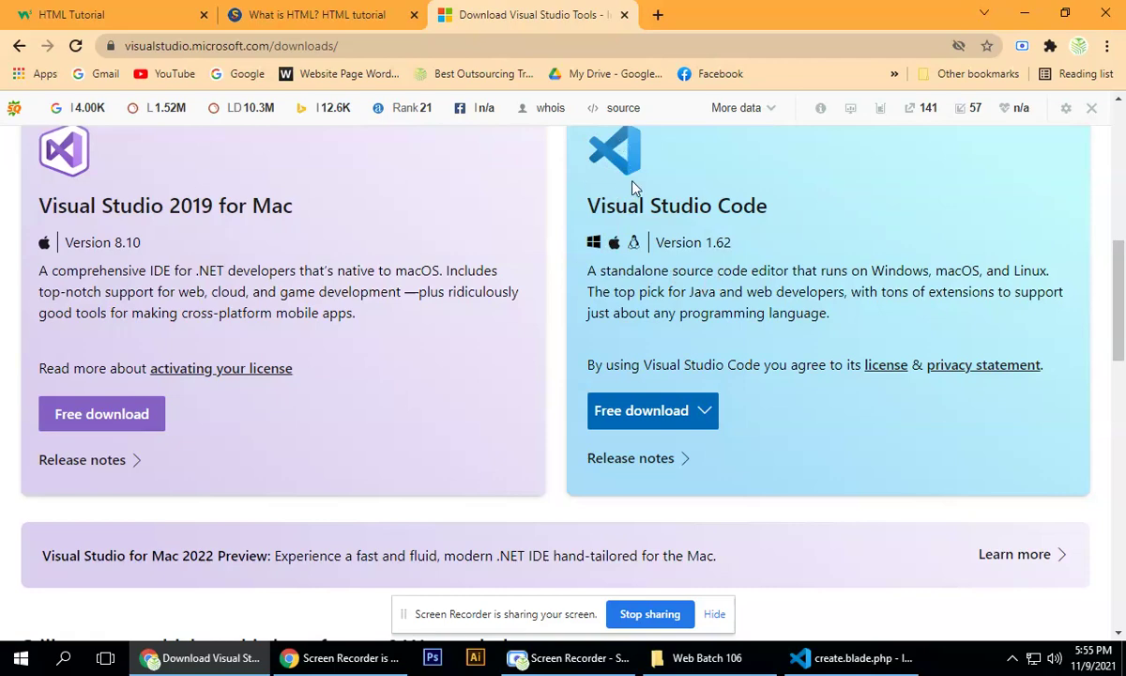
{"action": "mouse_move", "coordinate": [678, 424]}
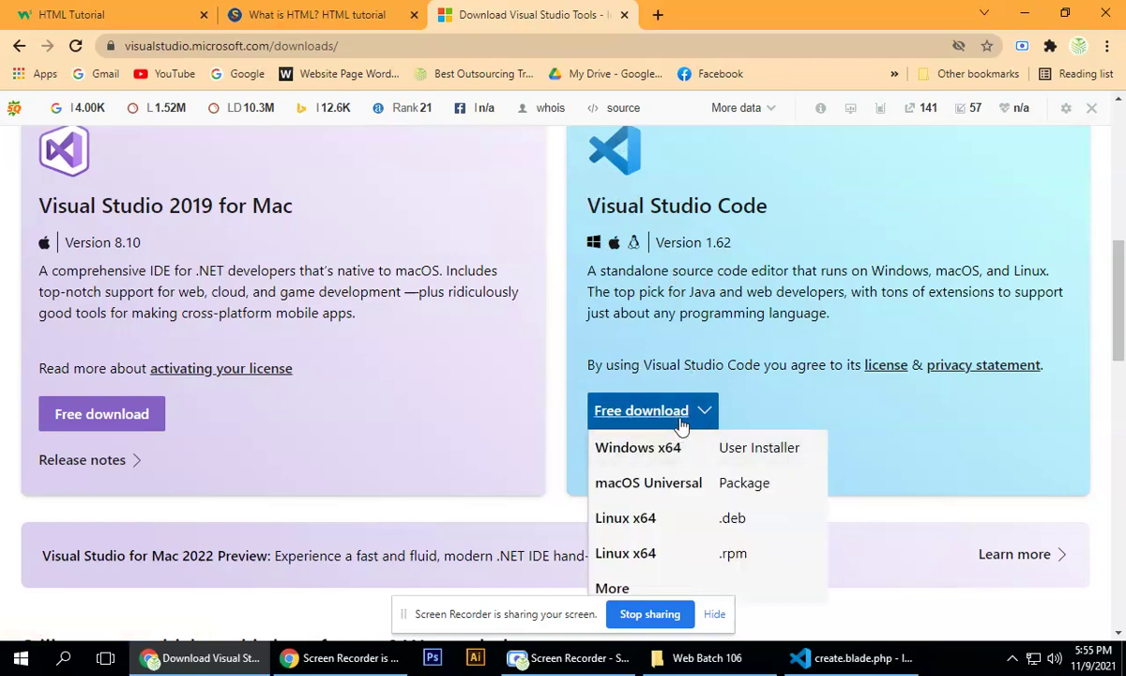
{"action": "scroll", "coordinate": [679, 424], "scroll_direction": "down", "scroll_amount": 2}
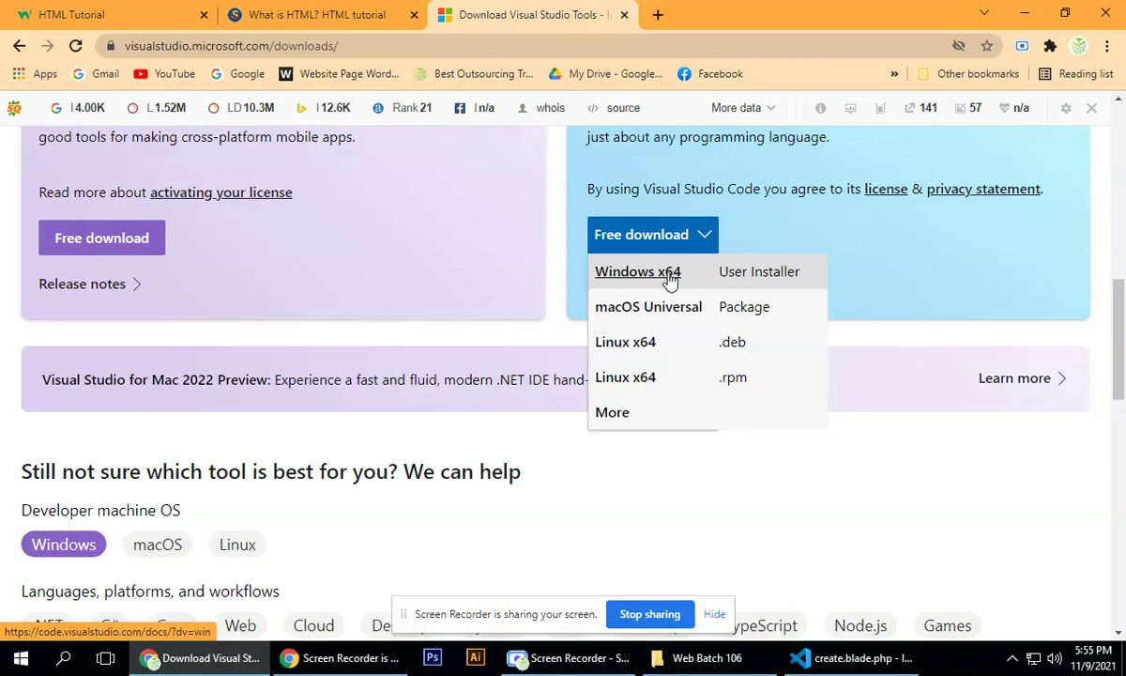
{"action": "left_click", "coordinate": [669, 281]}
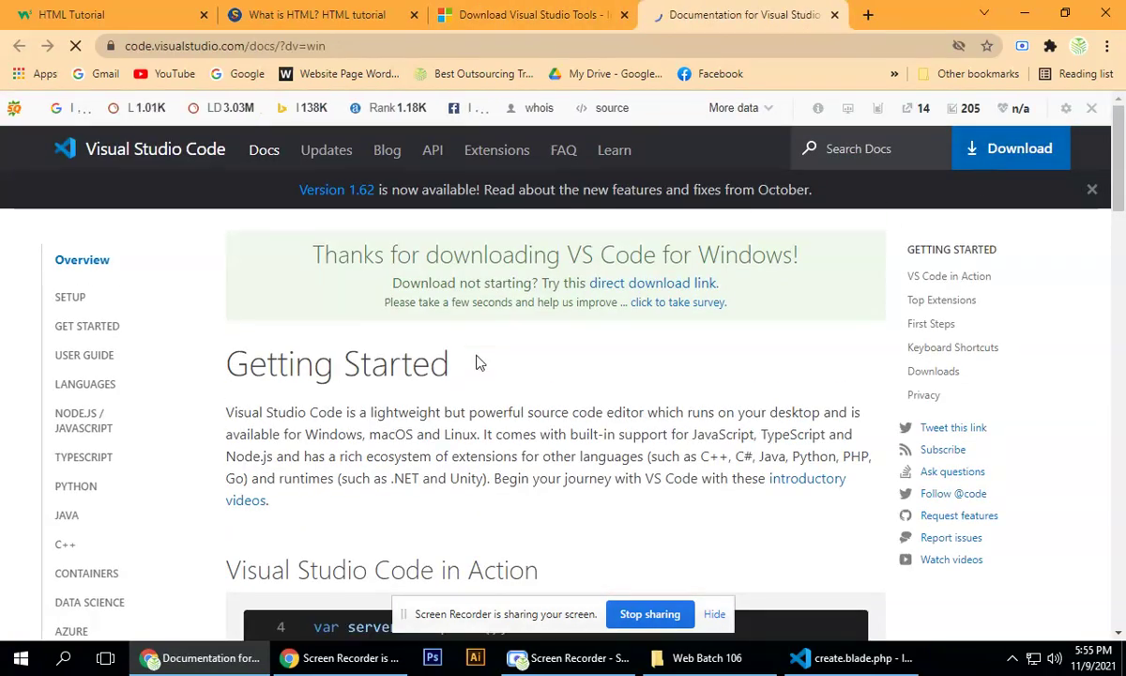
Cancel the running download of the VSCodeUserSetup installer
{"action": "scroll", "coordinate": [563, 431], "scroll_direction": "down", "scroll_amount": 1}
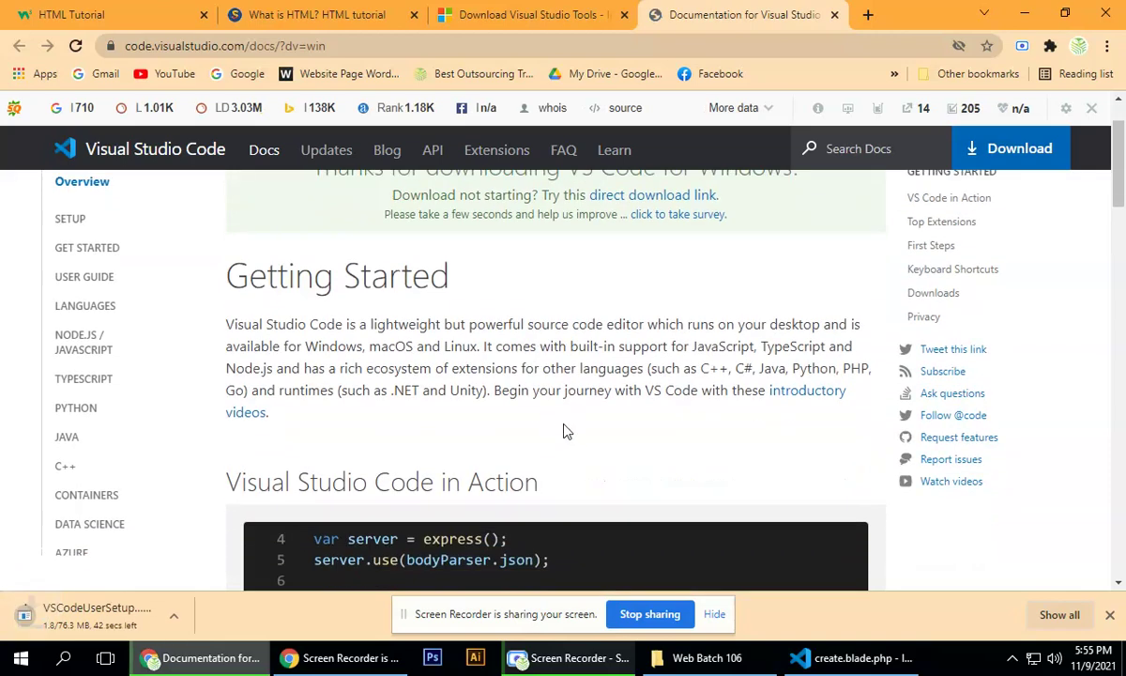
{"action": "left_click", "coordinate": [186, 614]}
{"action": "left_click", "coordinate": [230, 587]}
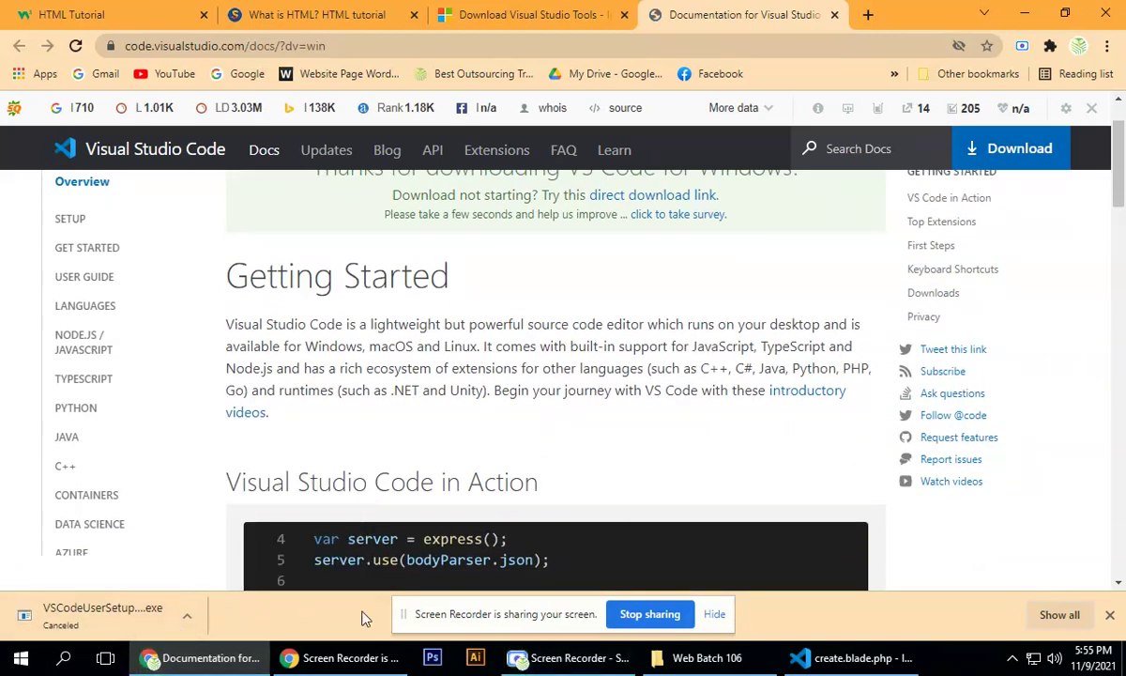
Switch to File Explorer and search the Downloads folder for "vis" to locate the Visual Studio Code installer
{"action": "left_click", "coordinate": [699, 658]}
{"action": "left_click", "coordinate": [131, 222]}
{"action": "scroll", "coordinate": [479, 271], "scroll_direction": "down", "scroll_amount": 10}
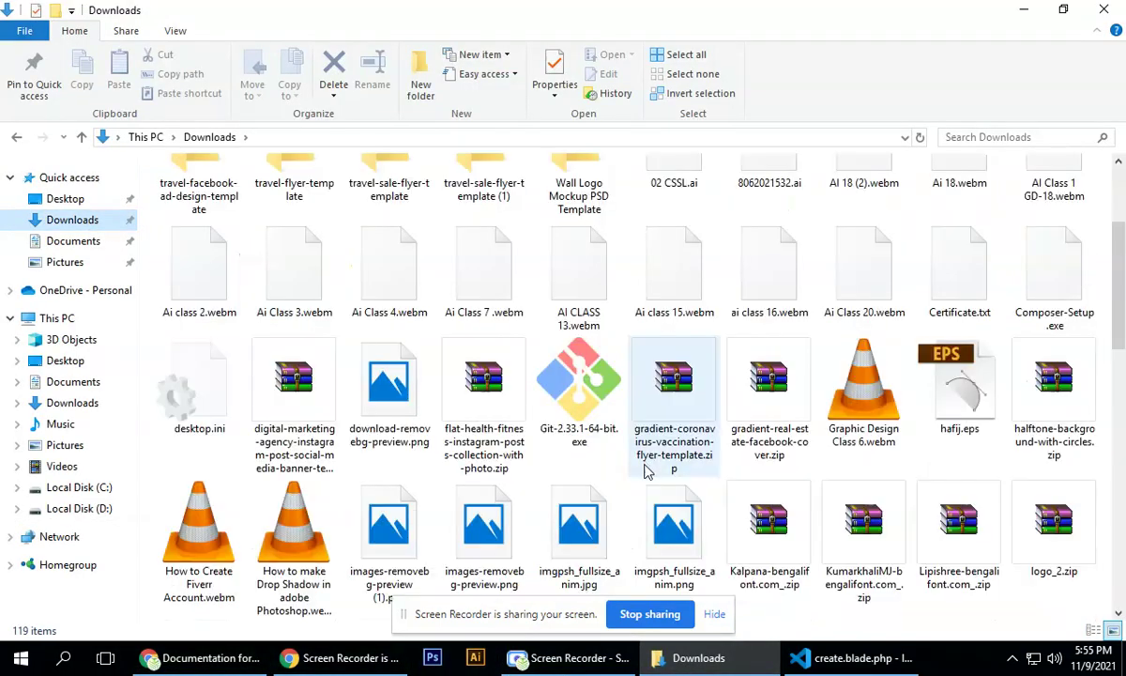
{"action": "left_click", "coordinate": [970, 137]}
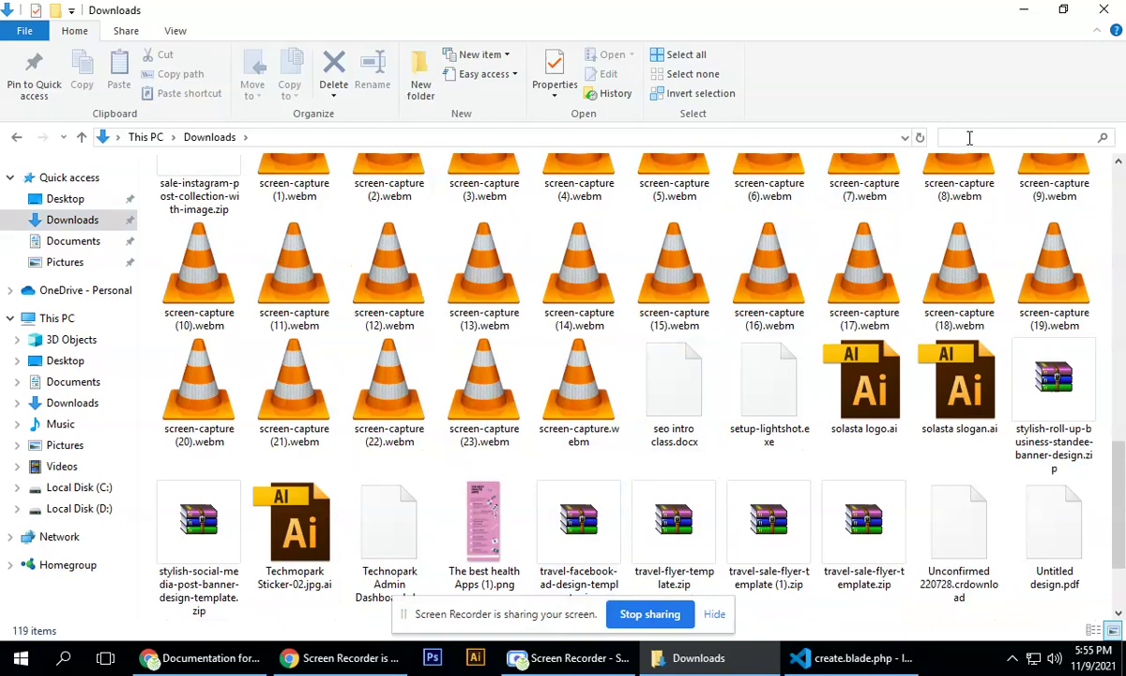
{"action": "type", "text": "vis"}
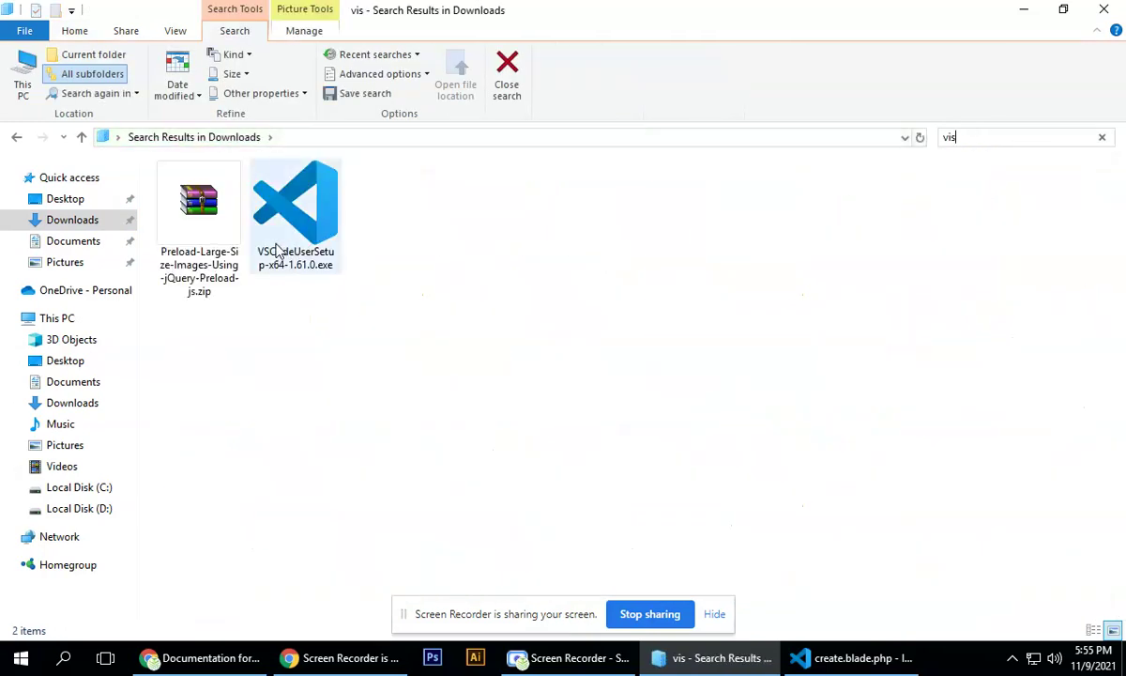
{"action": "mouse_move", "coordinate": [287, 235]}
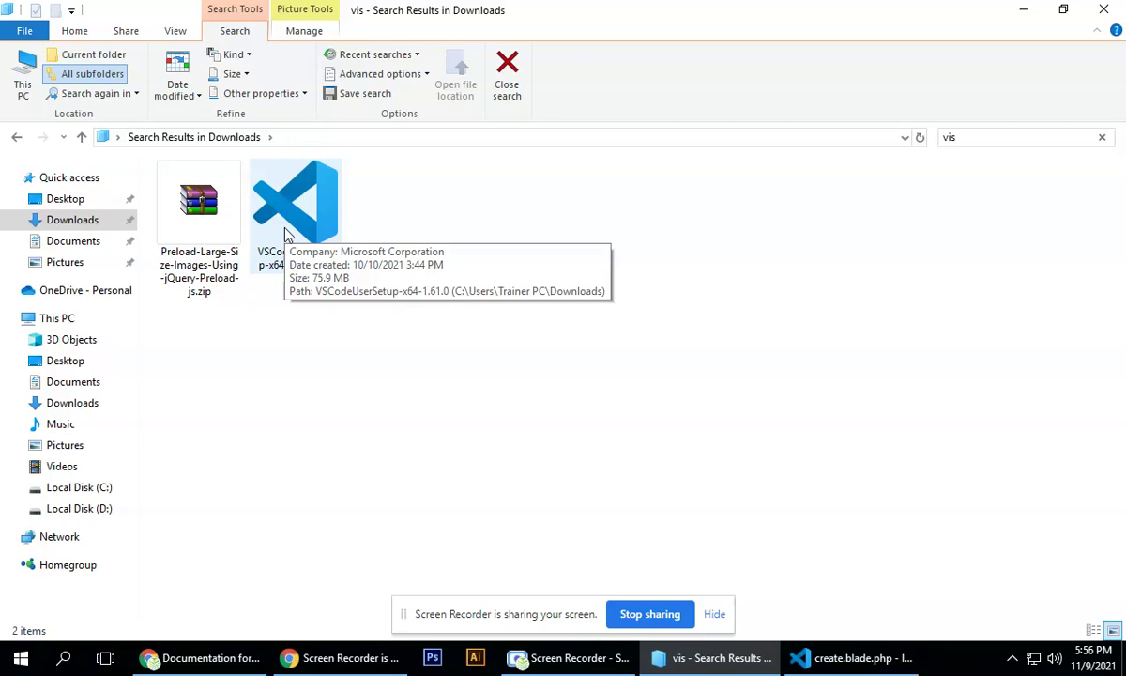
Run VSCodeUserSetup-x64-1.61.0.exe, cancel the setup and deselect the file
{"action": "left_click", "coordinate": [271, 199]}
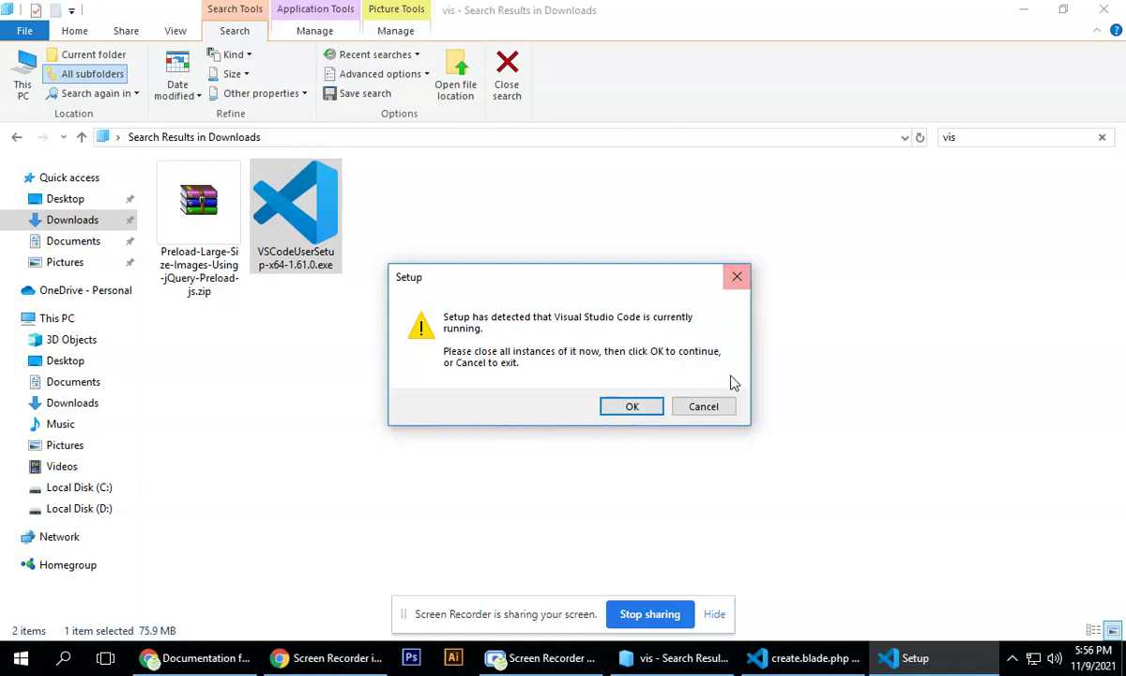
{"action": "left_click", "coordinate": [703, 409]}
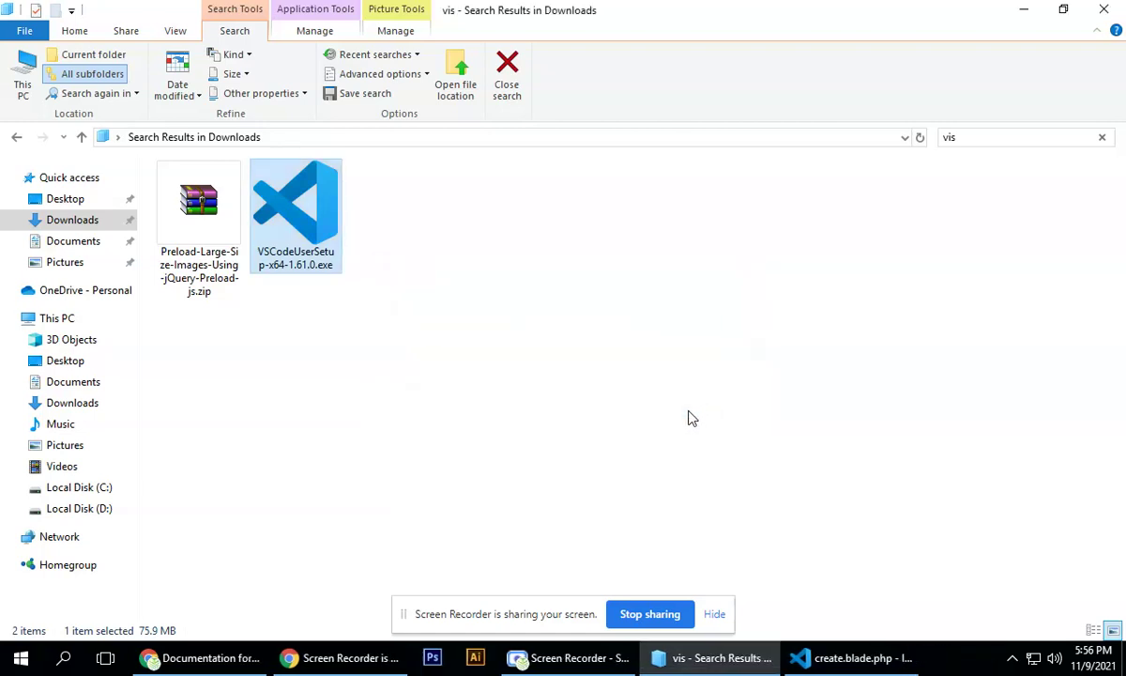
{"action": "left_click", "coordinate": [528, 373]}
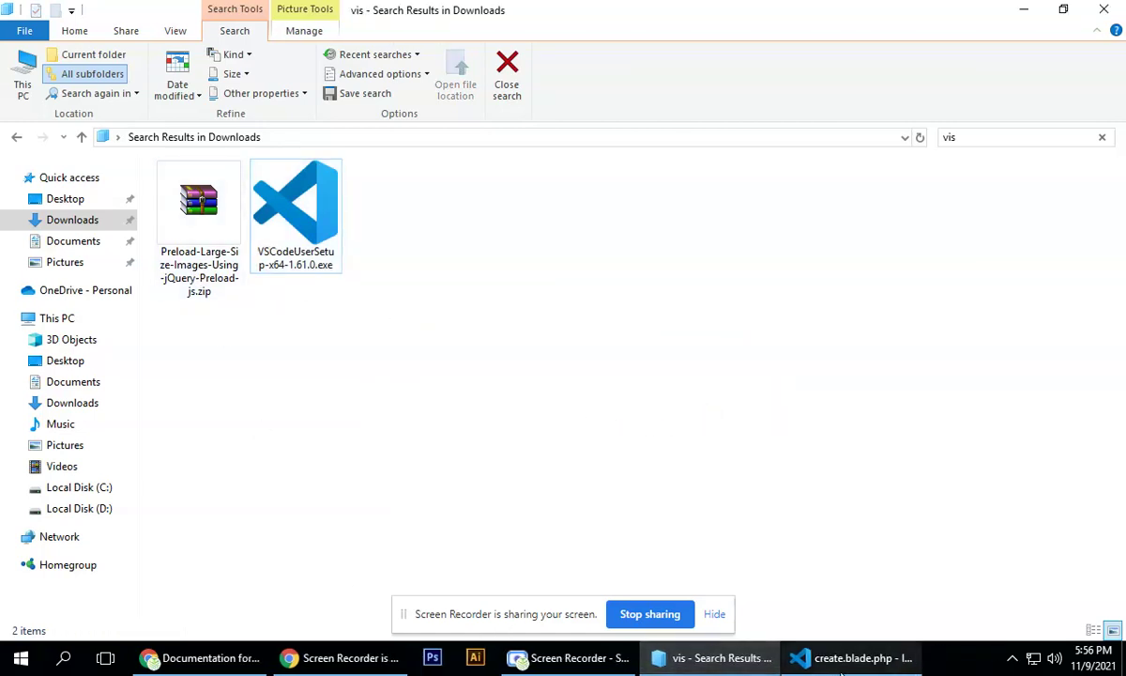
Switch to the open Visual Studio Code window with the laravelsetup project and close it
{"action": "left_click", "coordinate": [841, 672]}
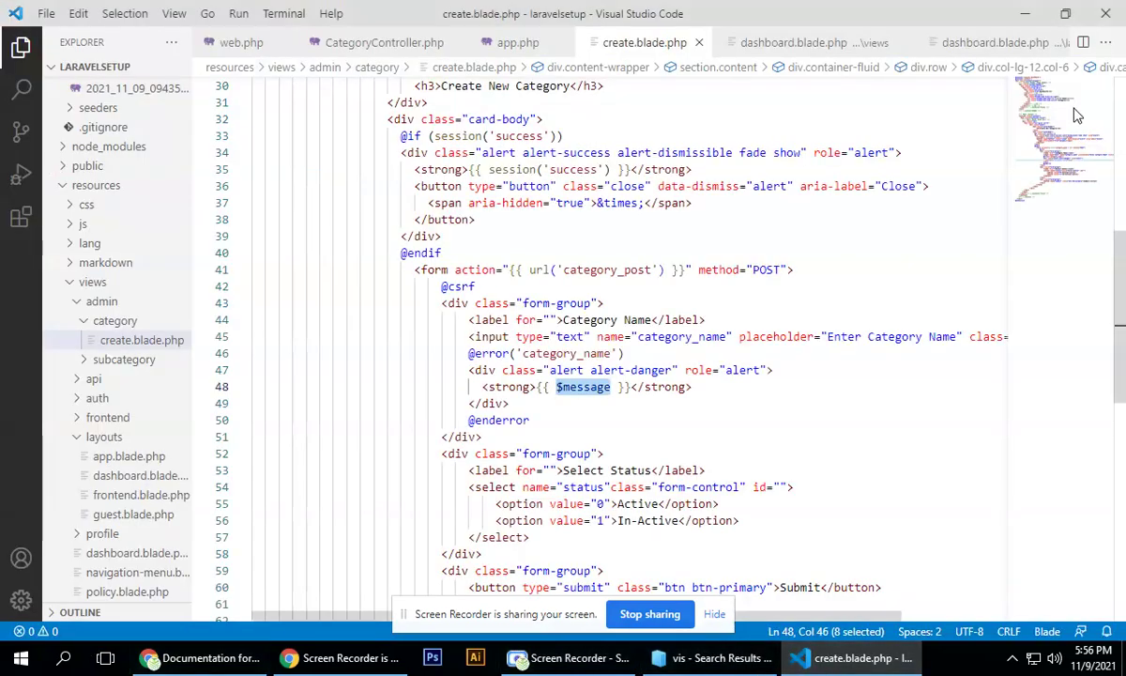
{"action": "left_click", "coordinate": [1105, 13]}
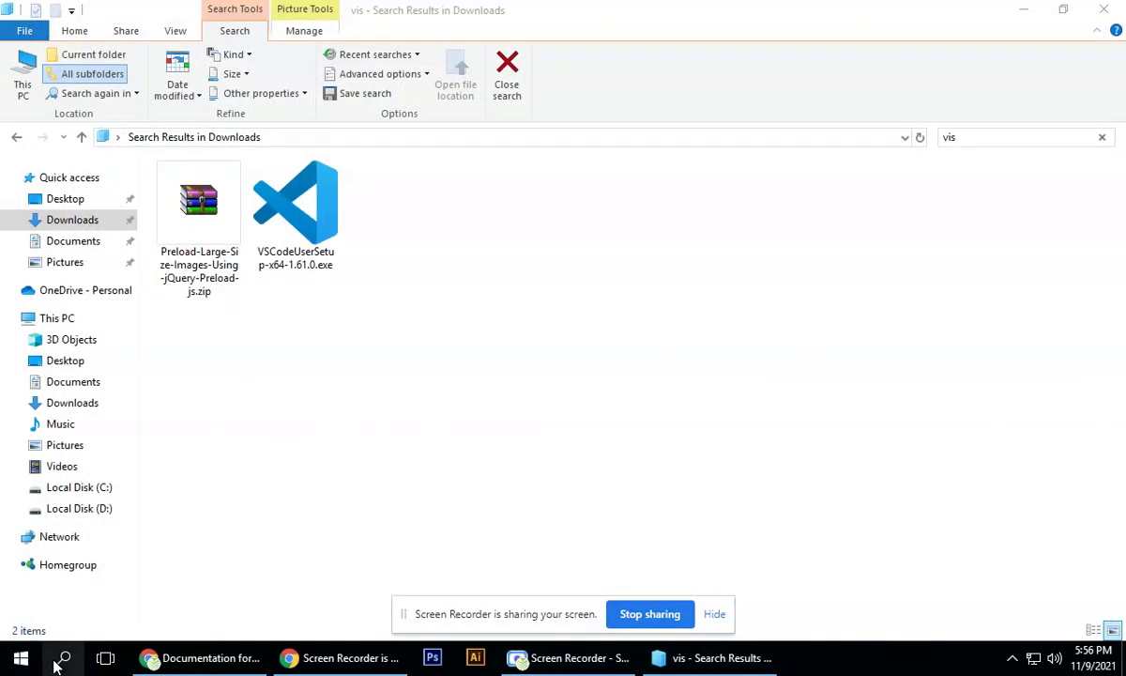
Search Windows for "vis" and launch Visual Studio Code
{"action": "left_click", "coordinate": [58, 661]}
{"action": "type", "text": "vis"}
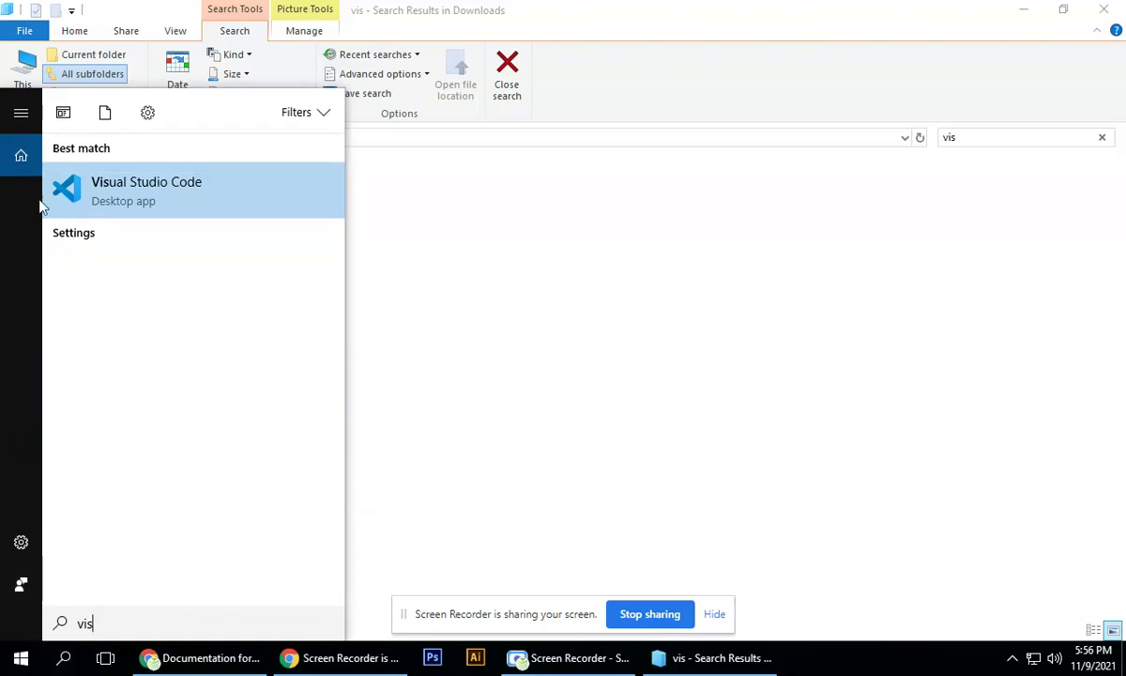
{"action": "left_click", "coordinate": [111, 178]}
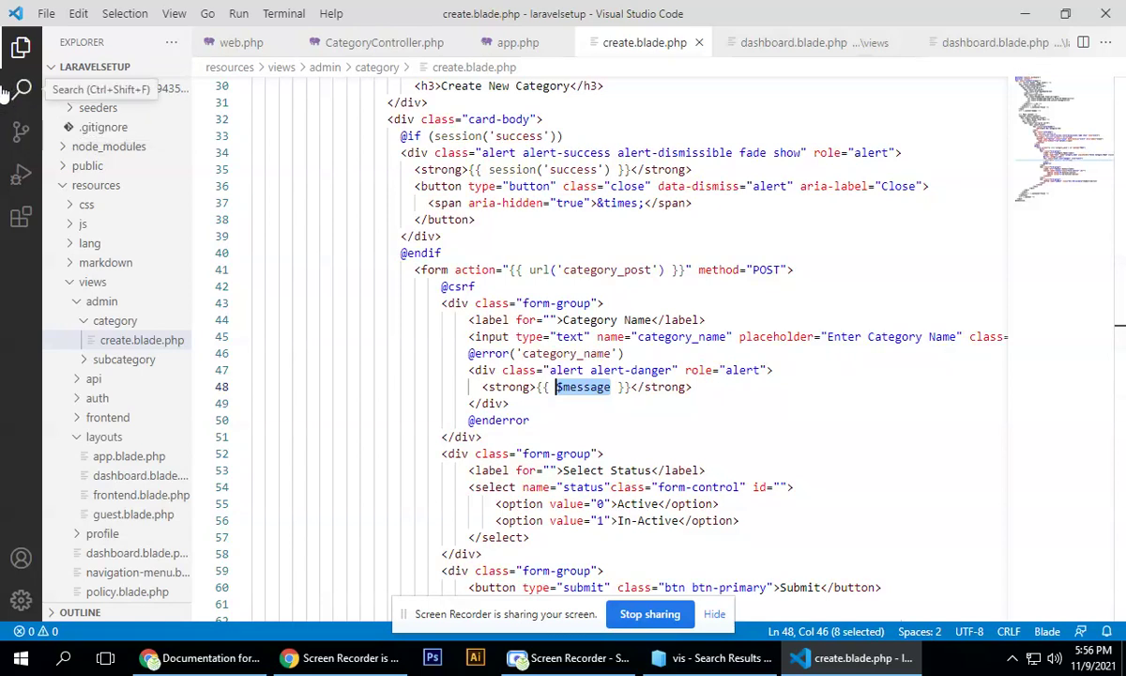
Open the class 01 folder from Web Batch 106 on Local Disk (D:) as the project and trust its authors
{"action": "left_click", "coordinate": [47, 21]}
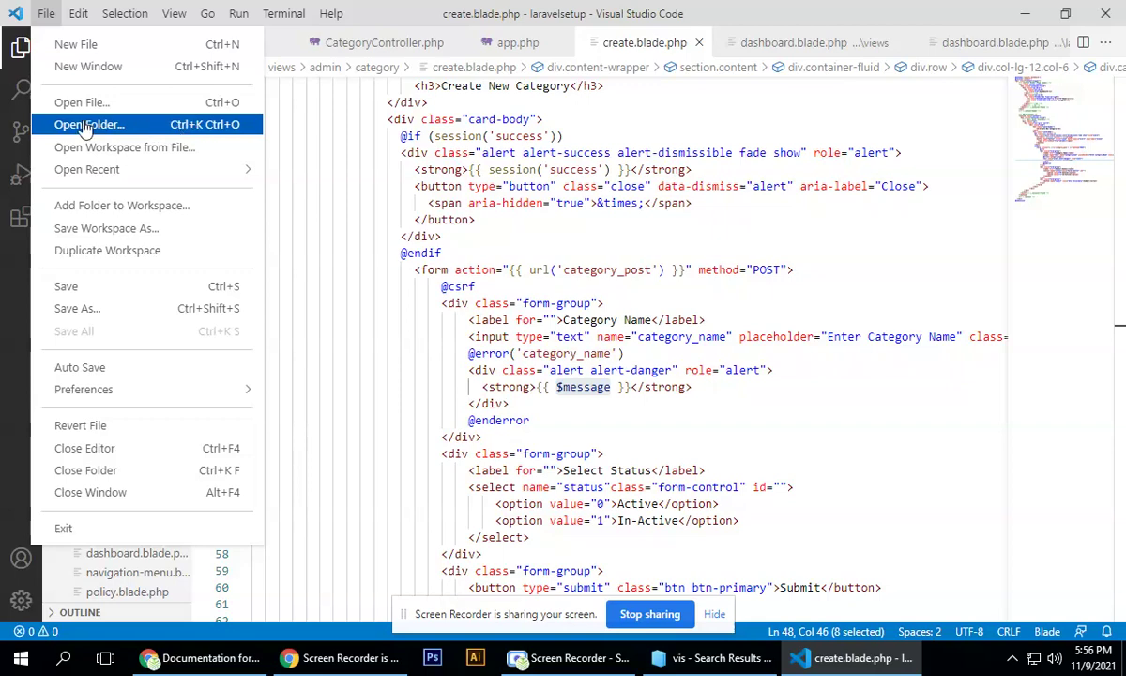
{"action": "left_click", "coordinate": [114, 126]}
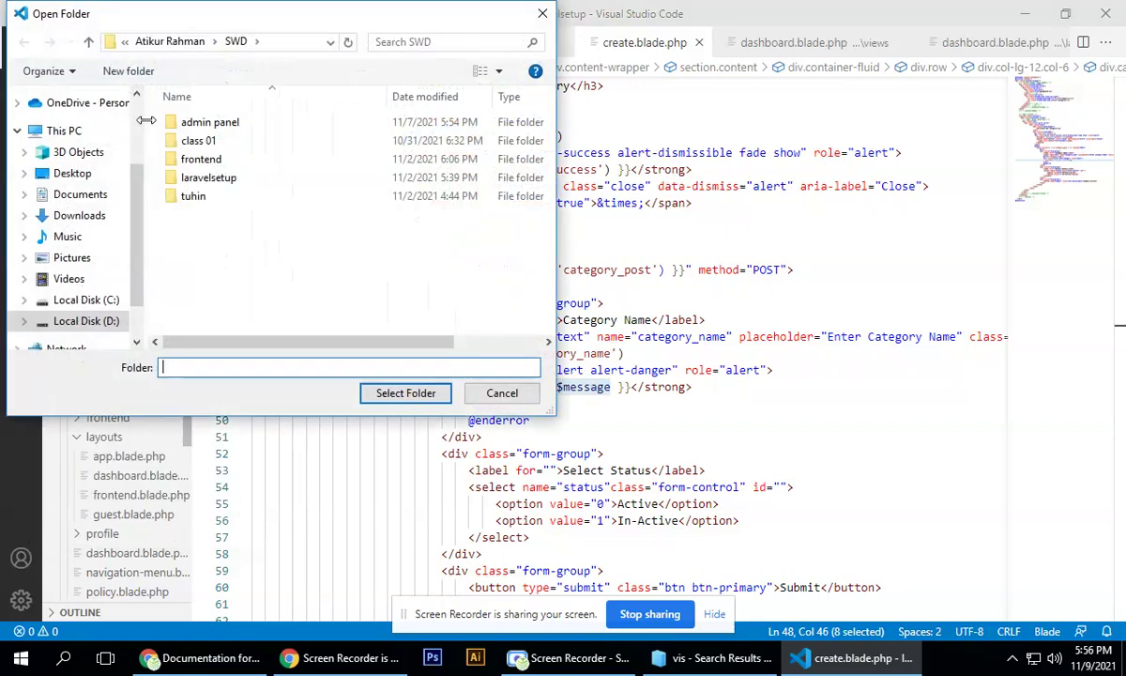
{"action": "left_click", "coordinate": [100, 320]}
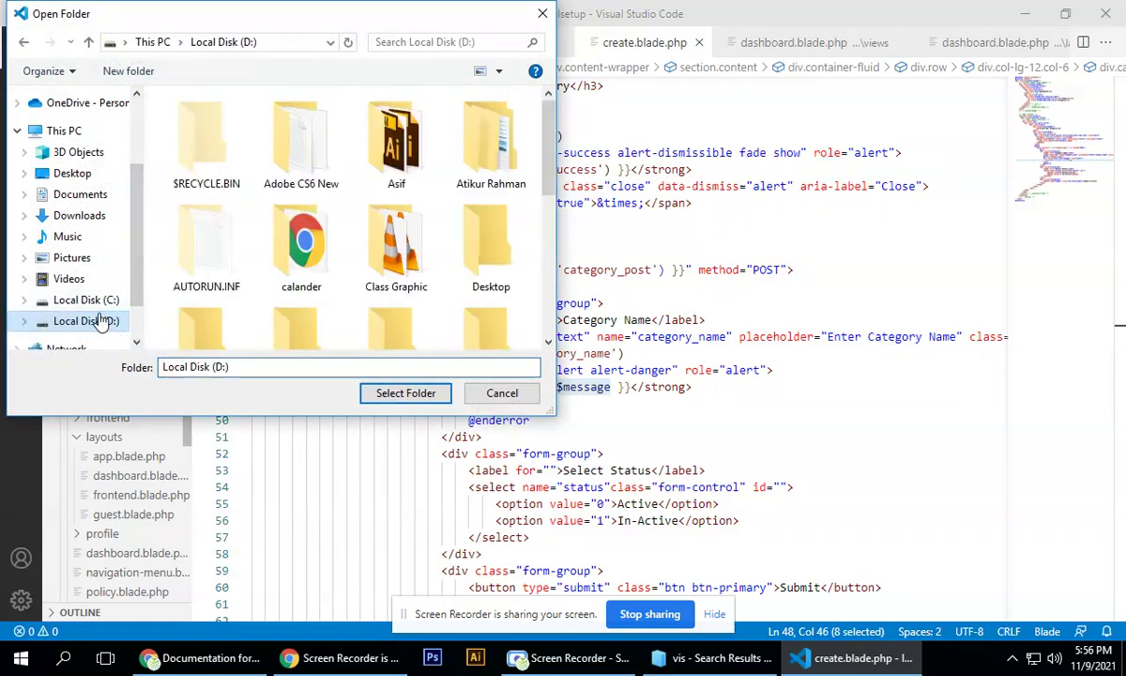
{"action": "double_click", "coordinate": [455, 165]}
{"action": "double_click", "coordinate": [216, 177]}
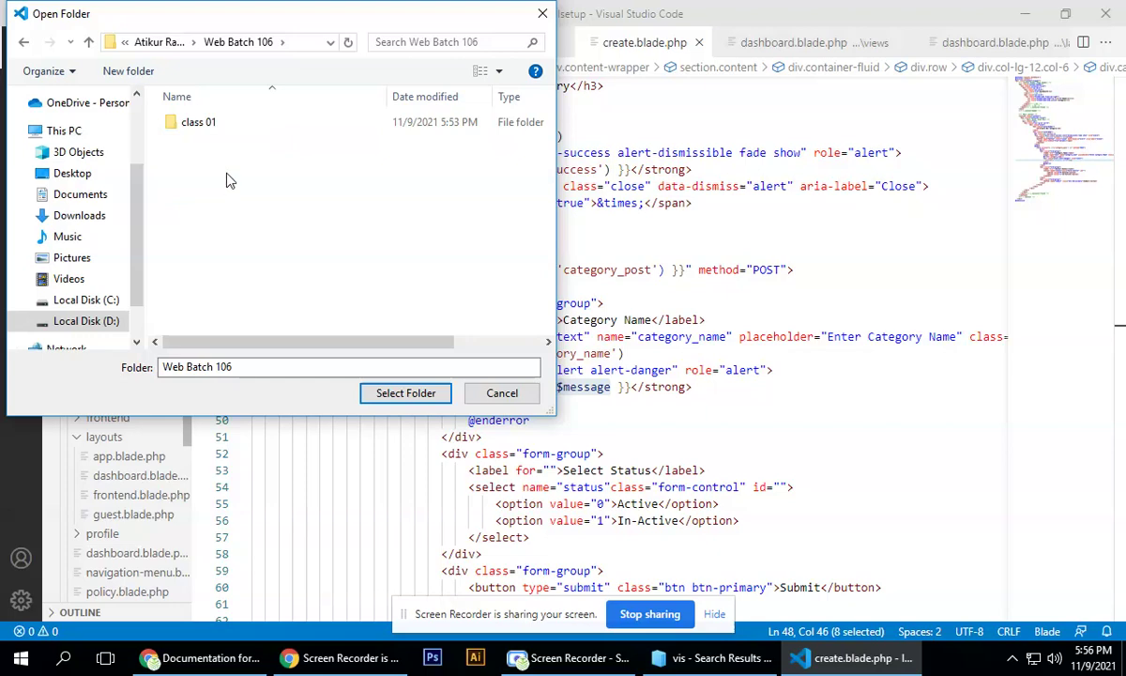
{"action": "left_click", "coordinate": [193, 130]}
{"action": "left_click", "coordinate": [397, 398]}
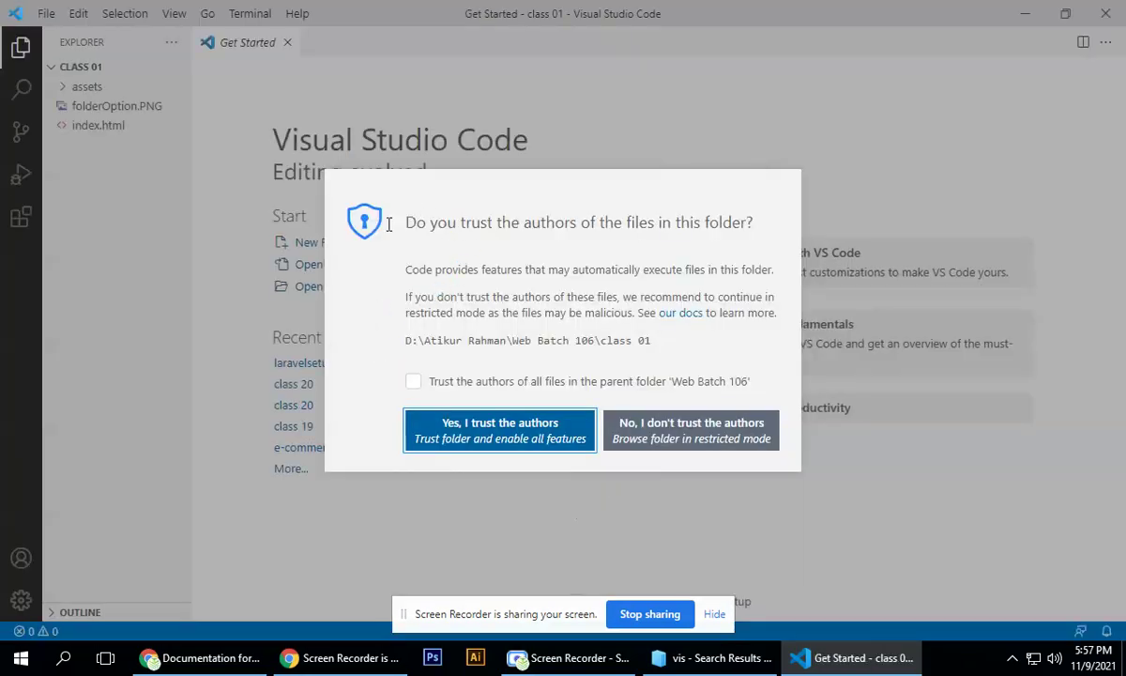
{"action": "left_click", "coordinate": [468, 439]}
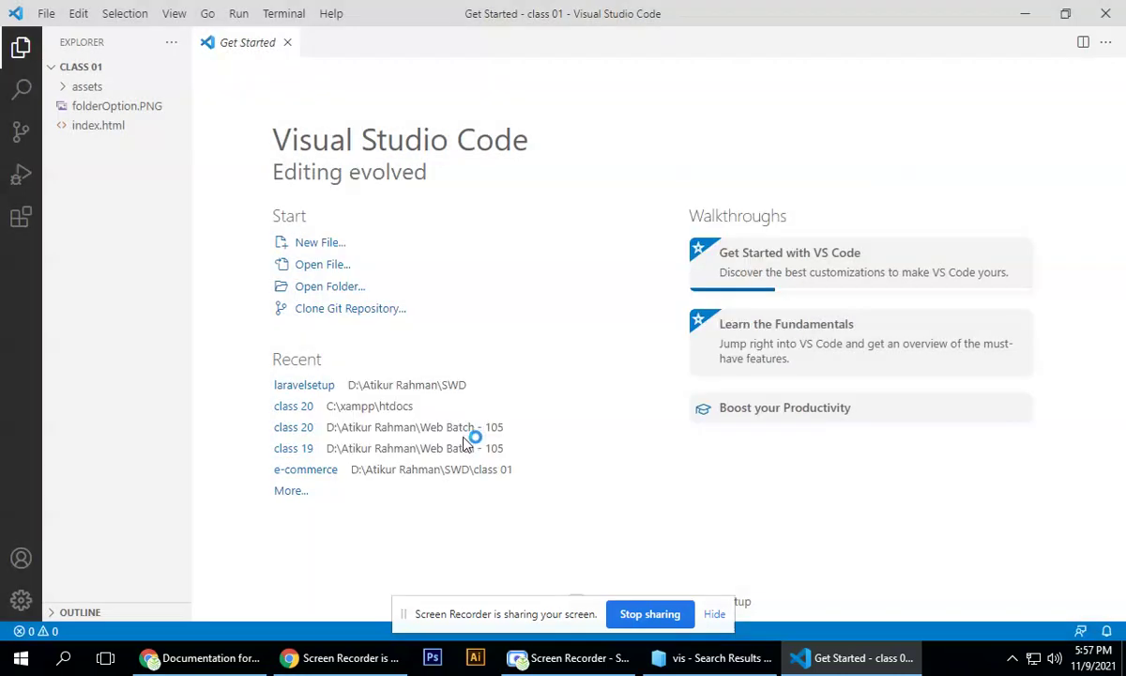
Close the Get Started page and write an <html></html> tag pair on the first line of index.html
{"action": "left_click", "coordinate": [287, 42]}
{"action": "left_click", "coordinate": [104, 127]}
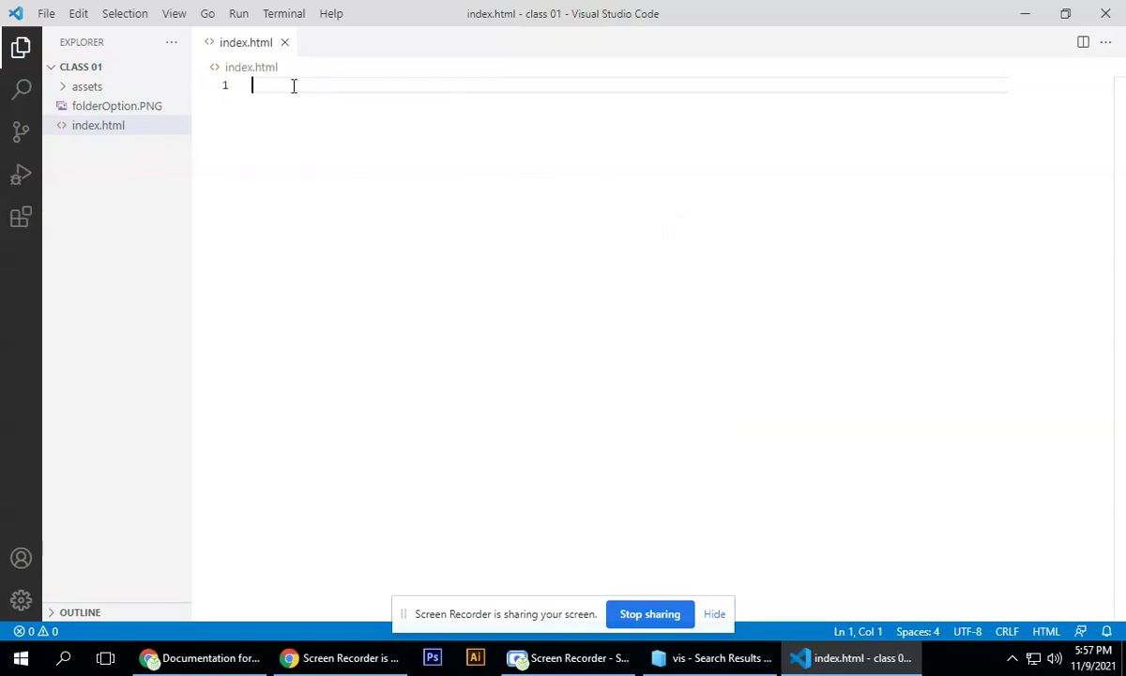
{"action": "type", "text": "<"}
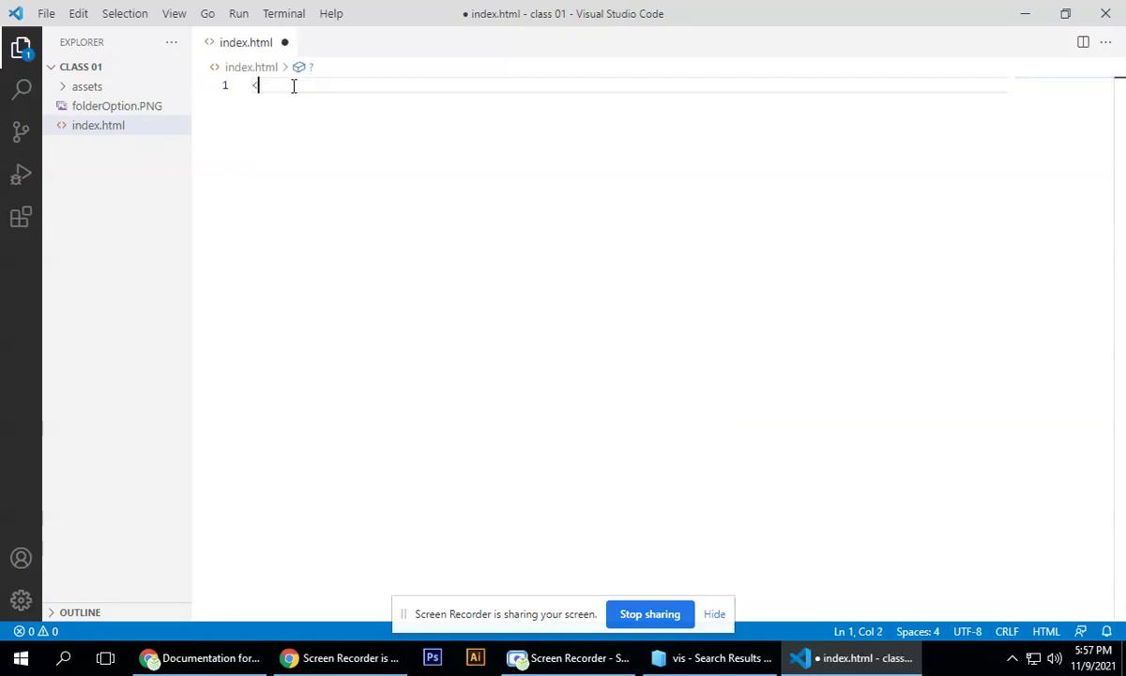
{"action": "type", "text": "html></html>"}
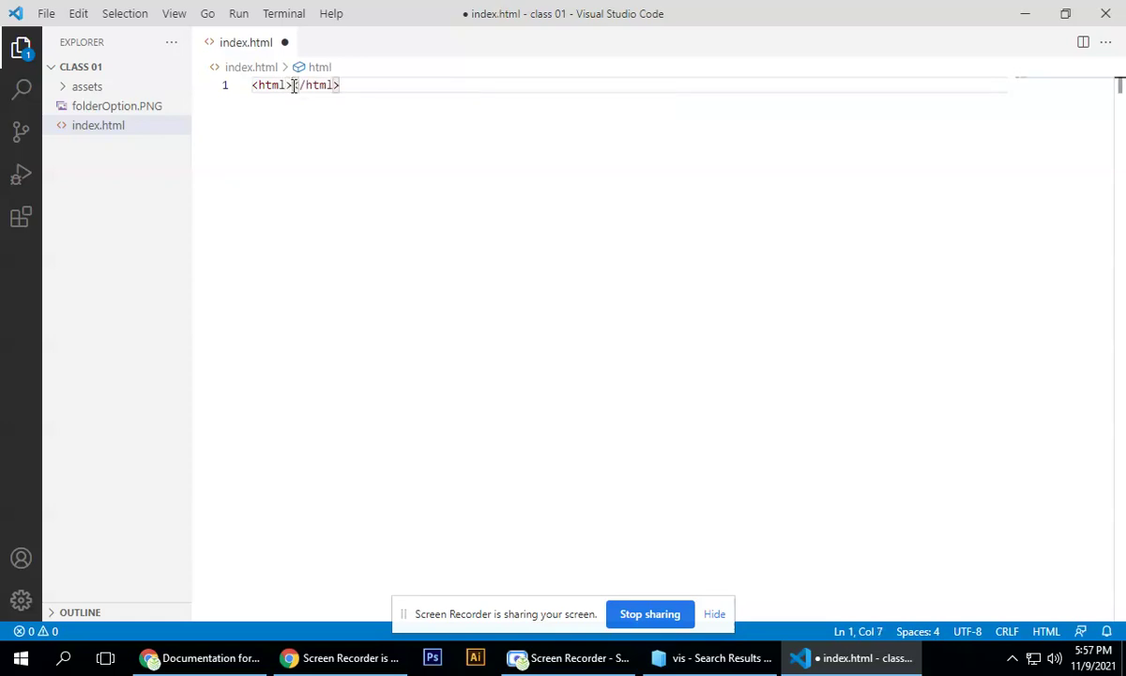
{"action": "key", "text": "Return"}
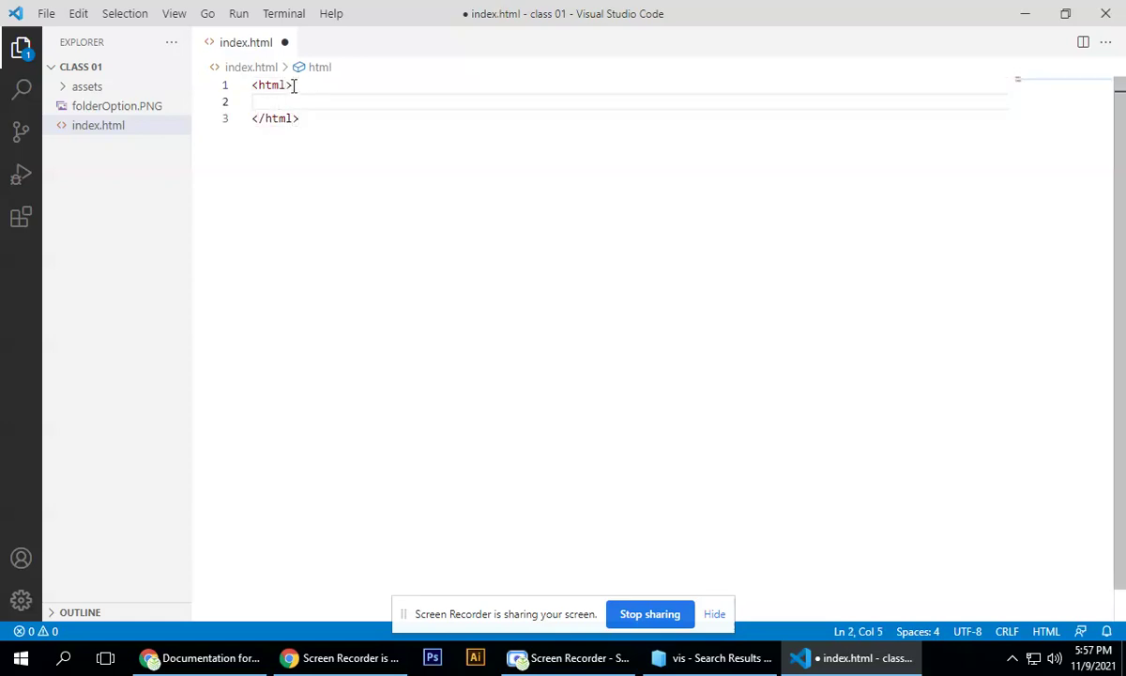
{"action": "key", "text": "ctrl+z"}
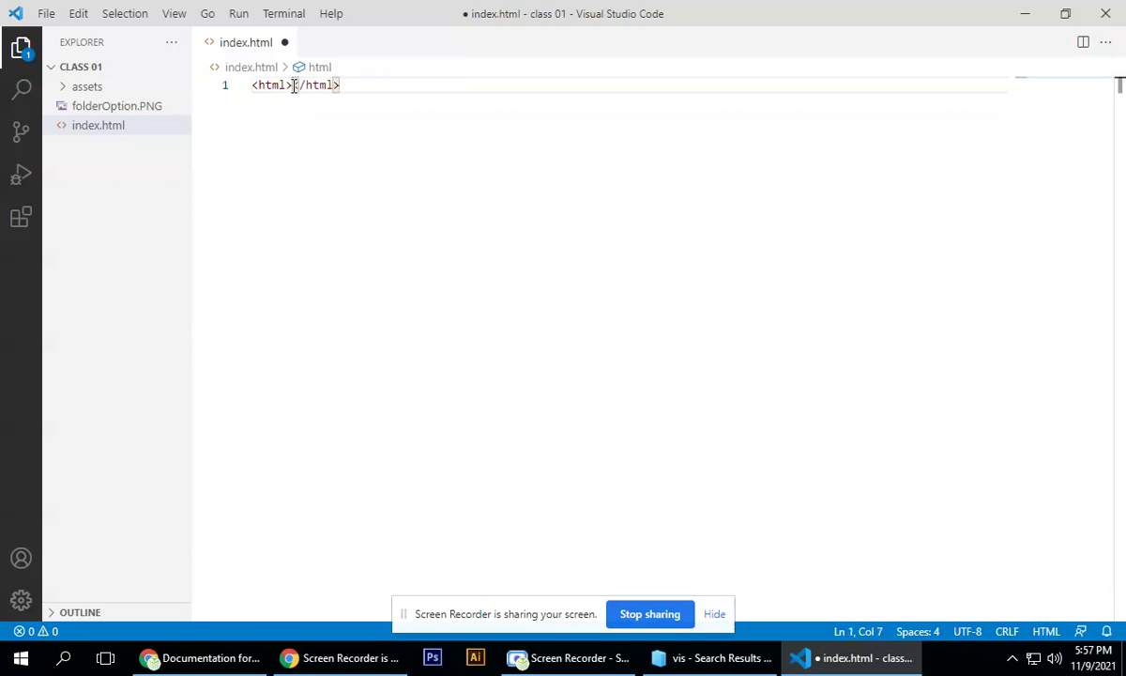